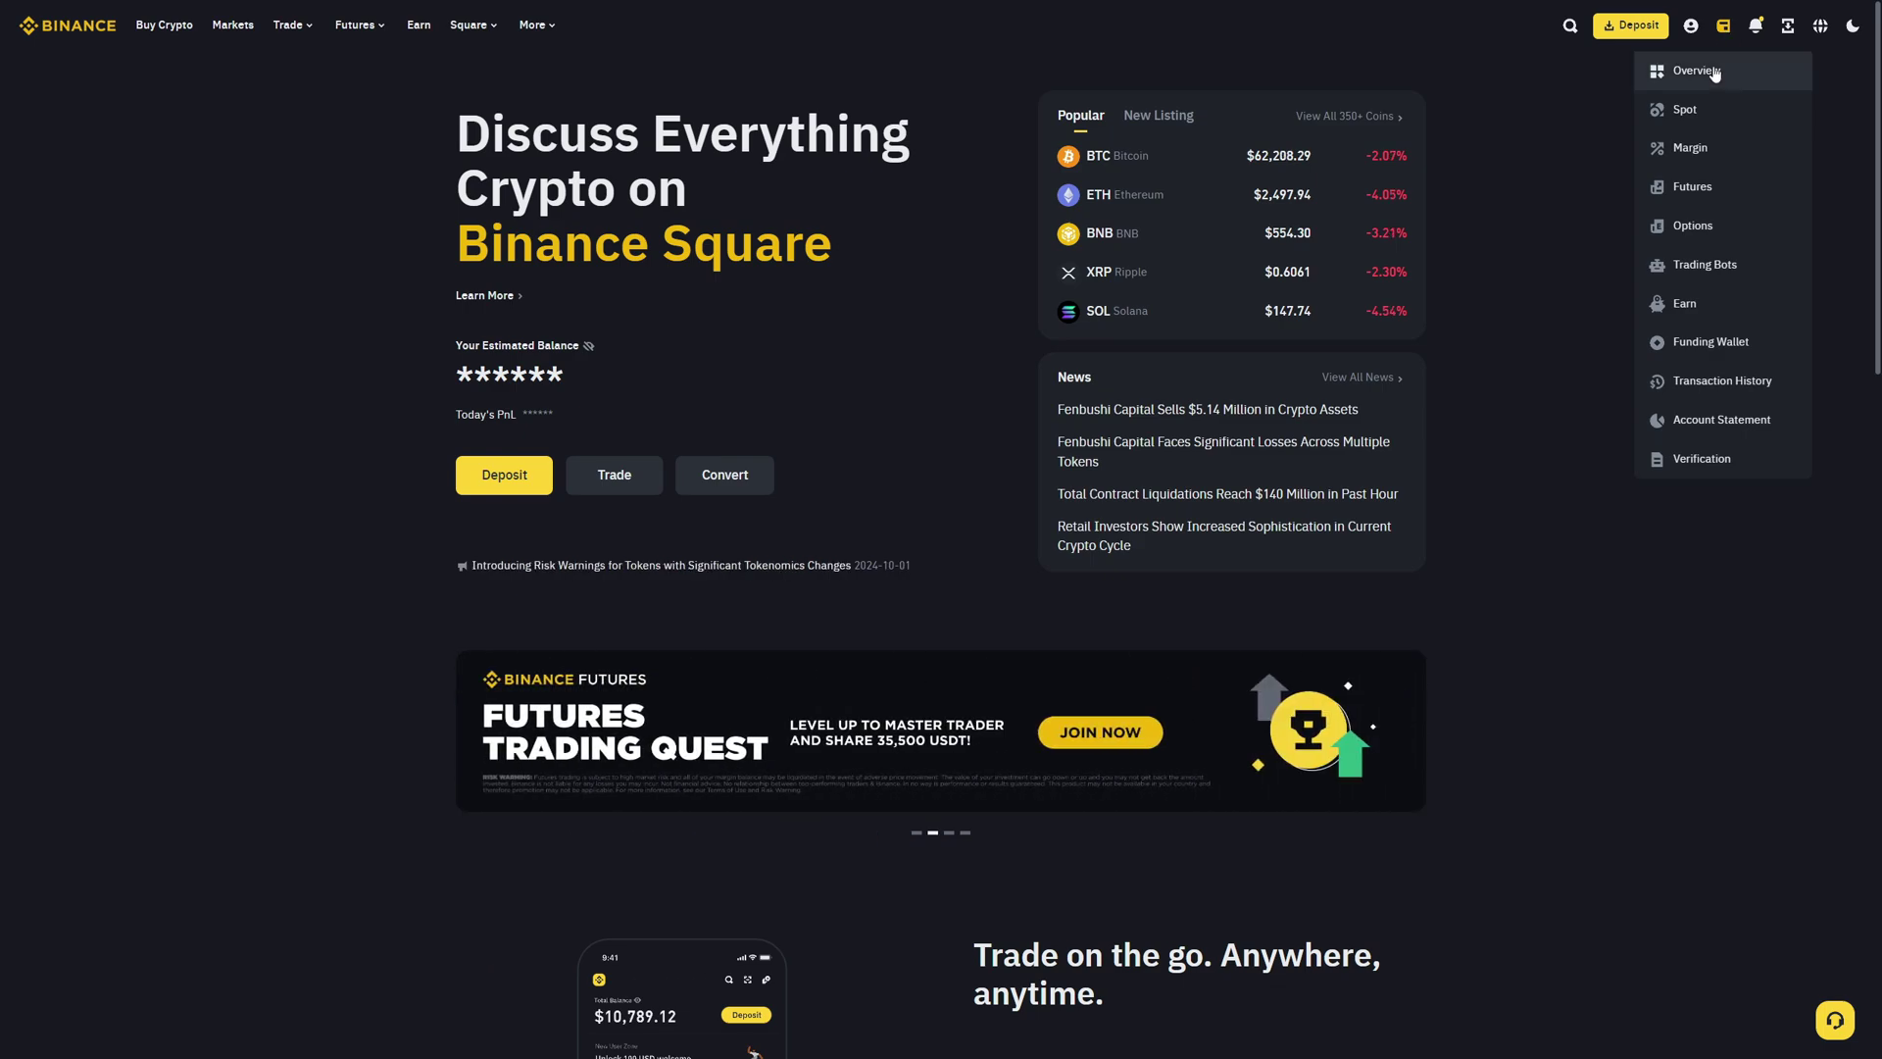
Step: Reveal the hidden Spot wallet coin balance amounts
left_click(1712, 111)
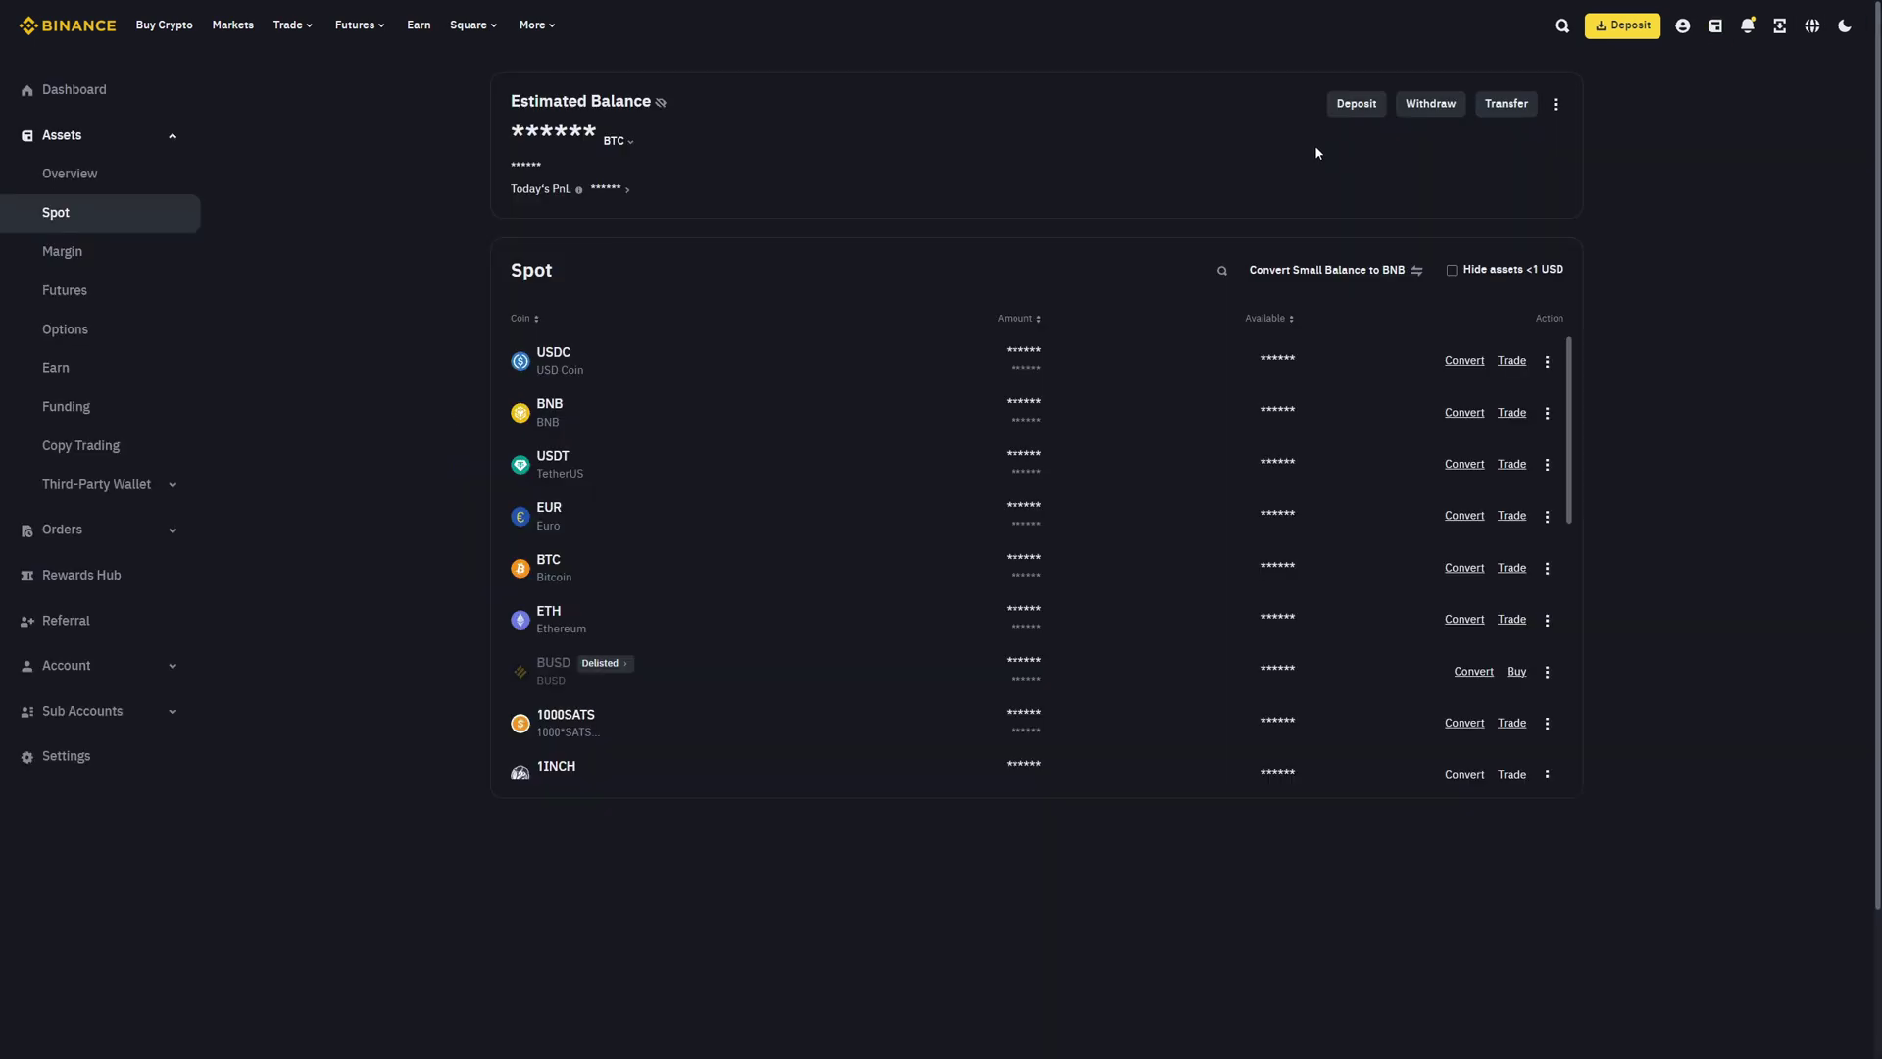
left_click(658, 104)
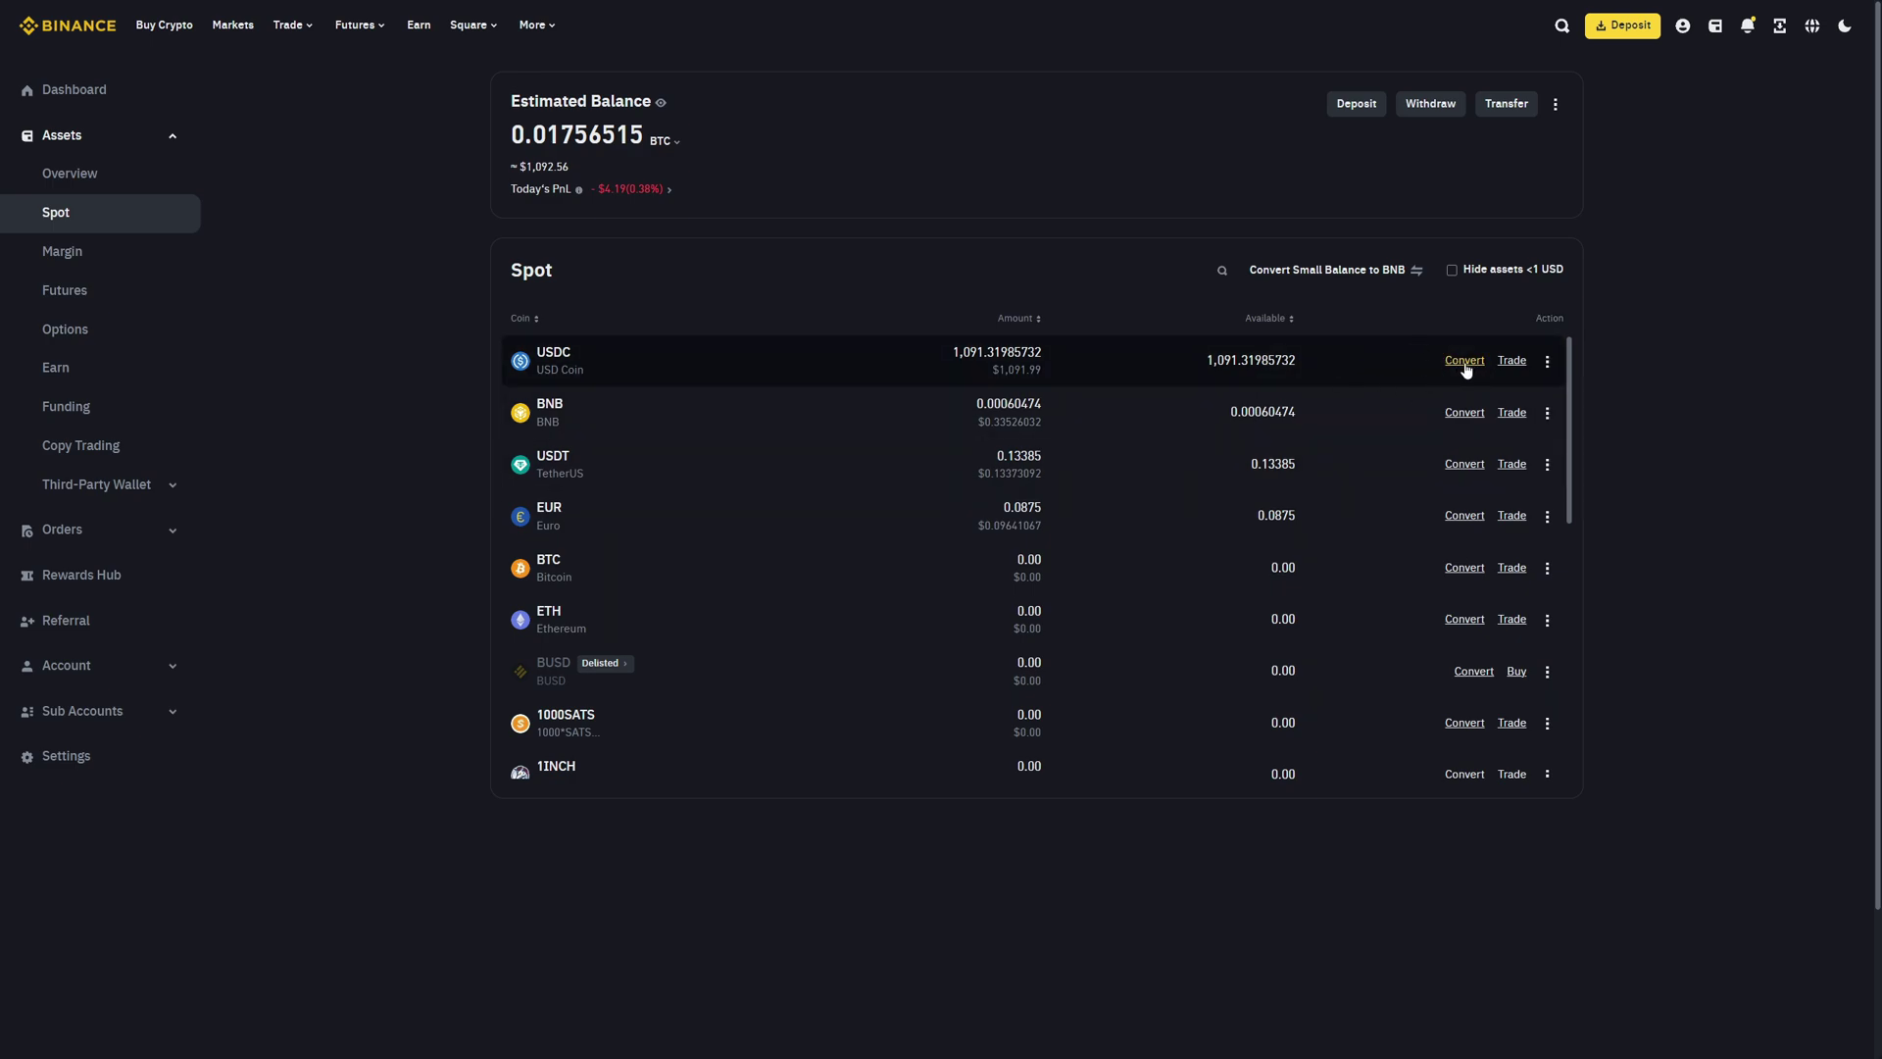
Step: Convert about 111.21 USDC from the USDC row into exactly 100 EUR and confirm it
left_click(1455, 361)
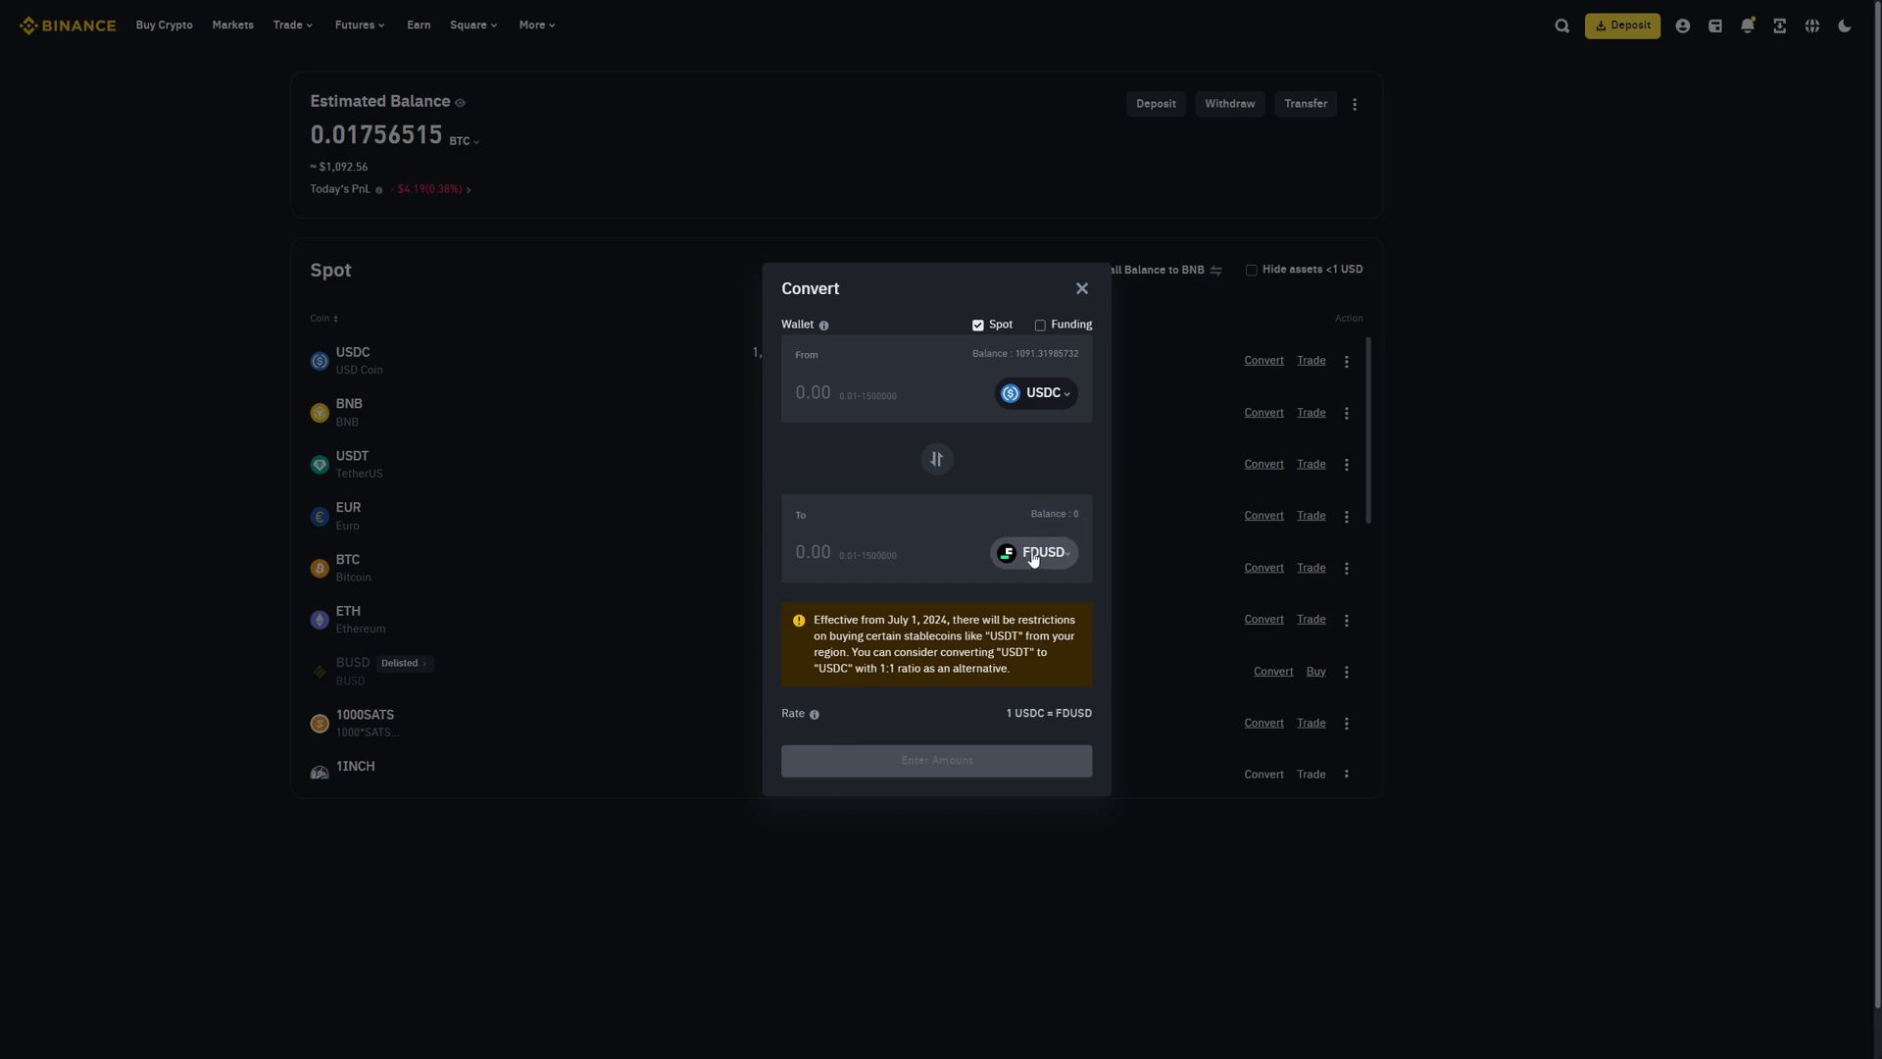
left_click(1029, 553)
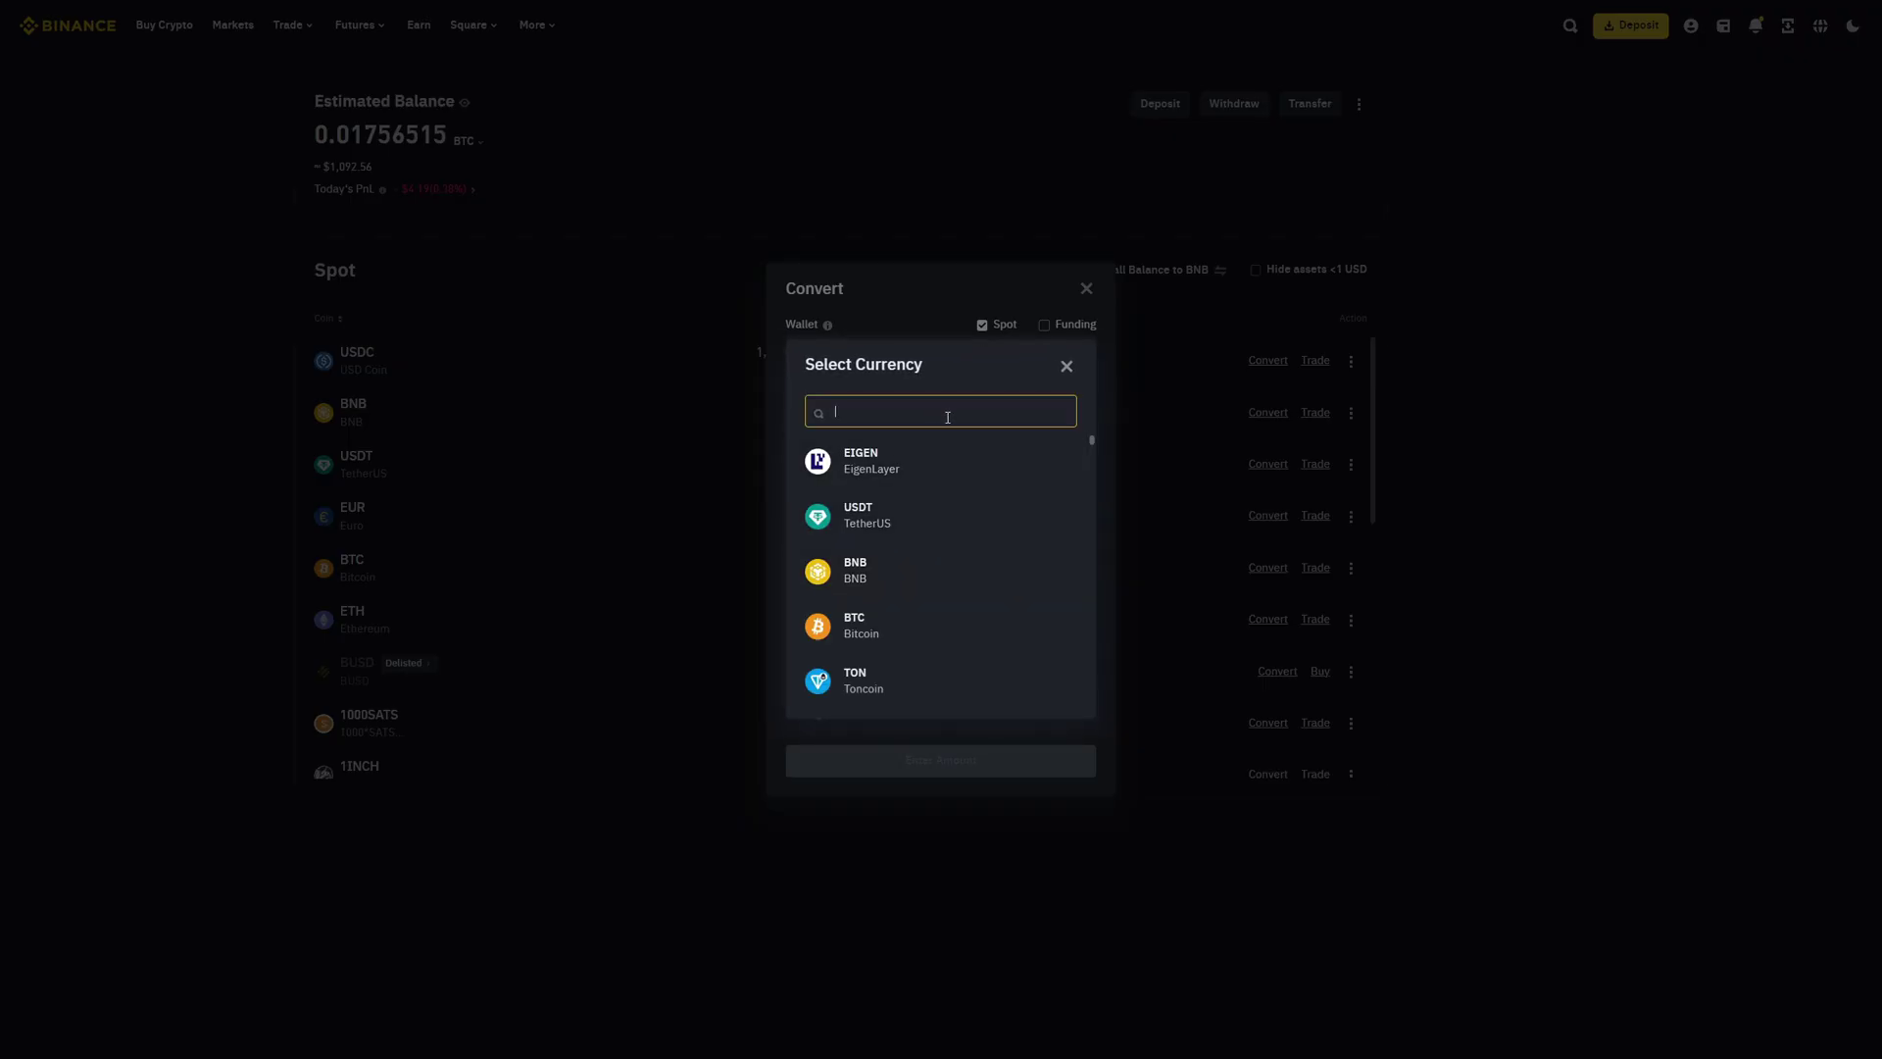
type("eur")
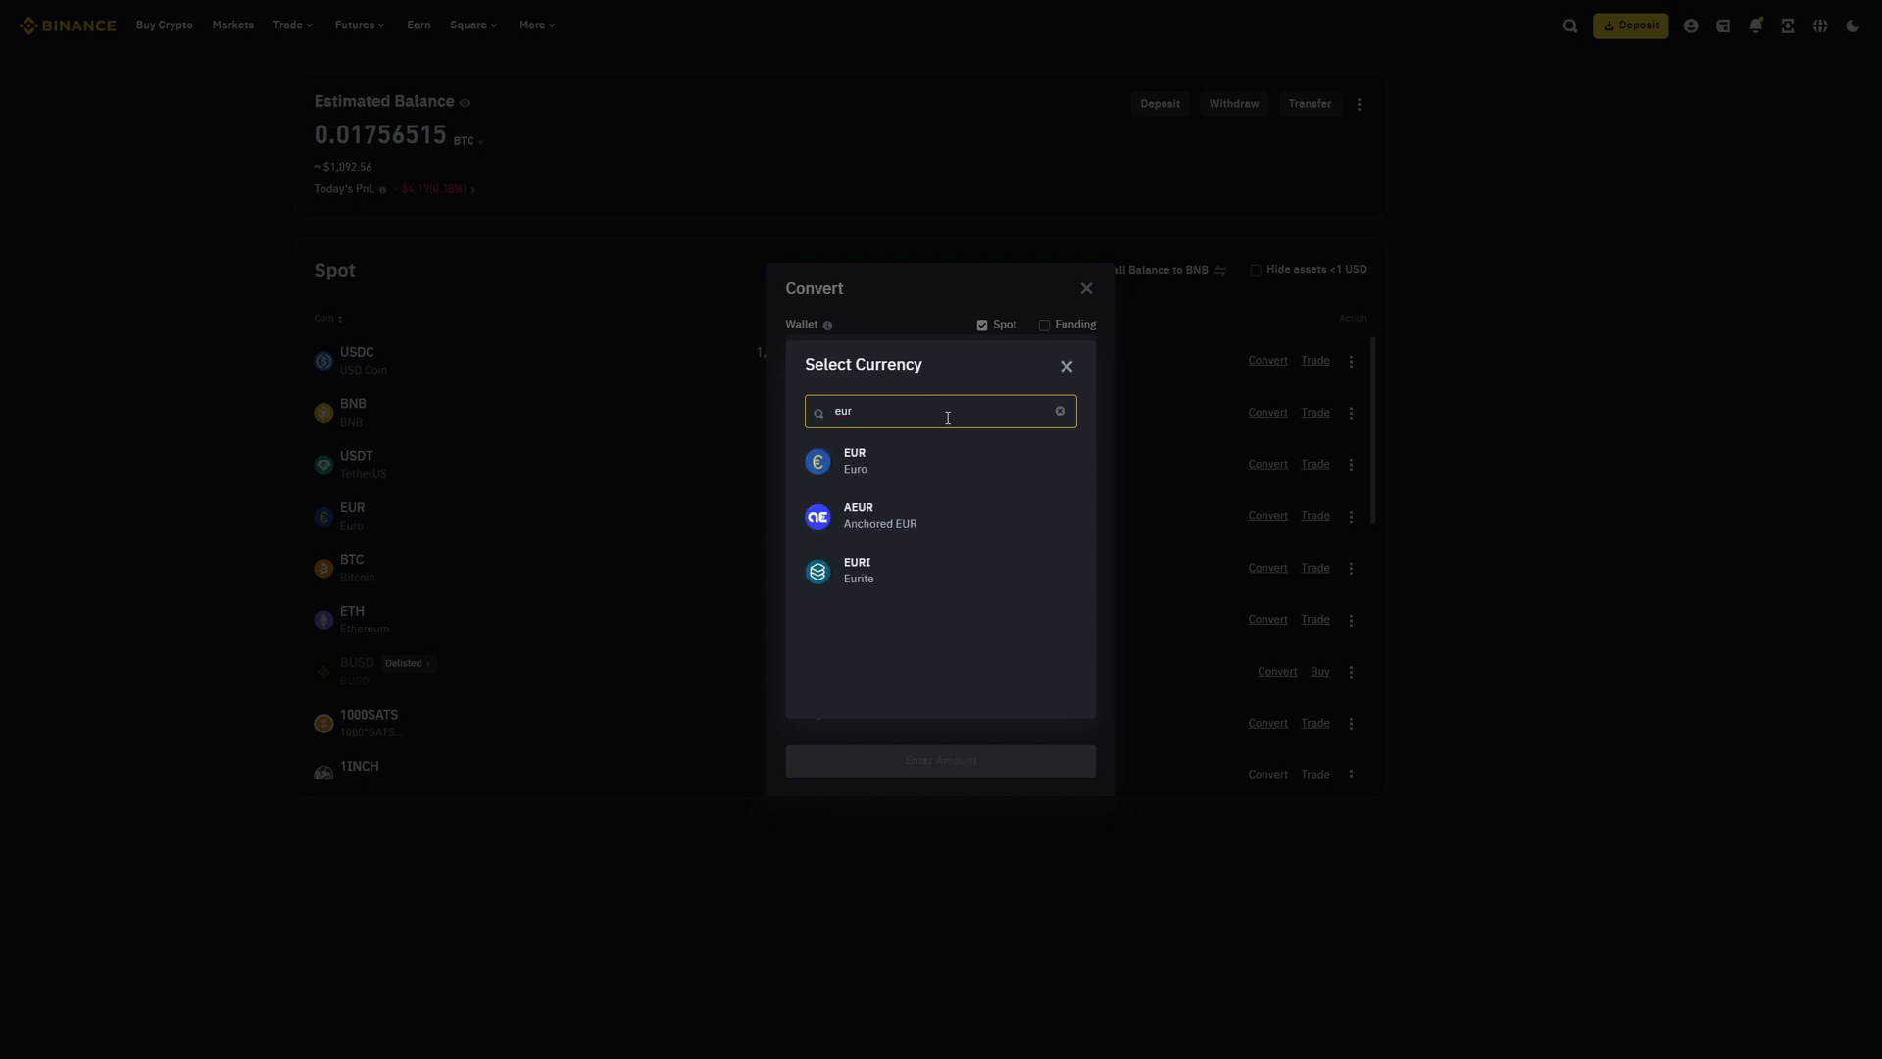
left_click(853, 461)
left_click(810, 609)
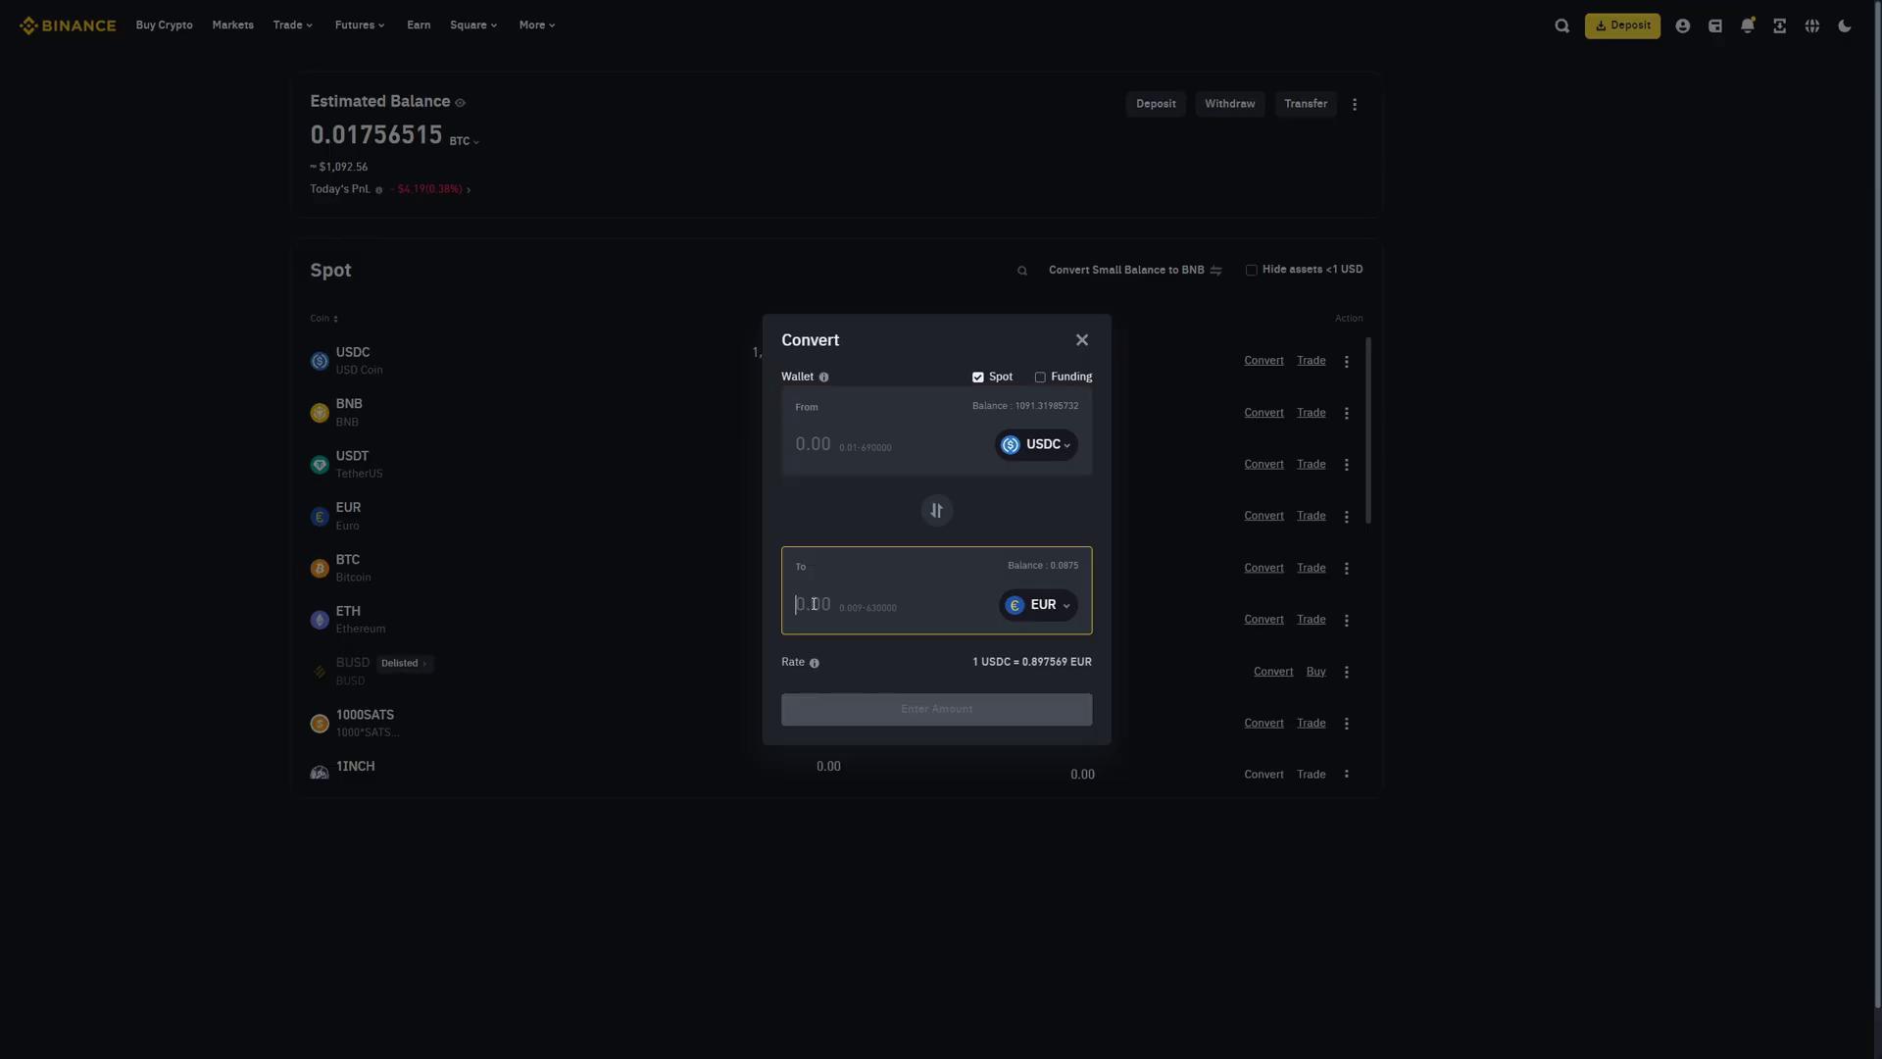
type("100")
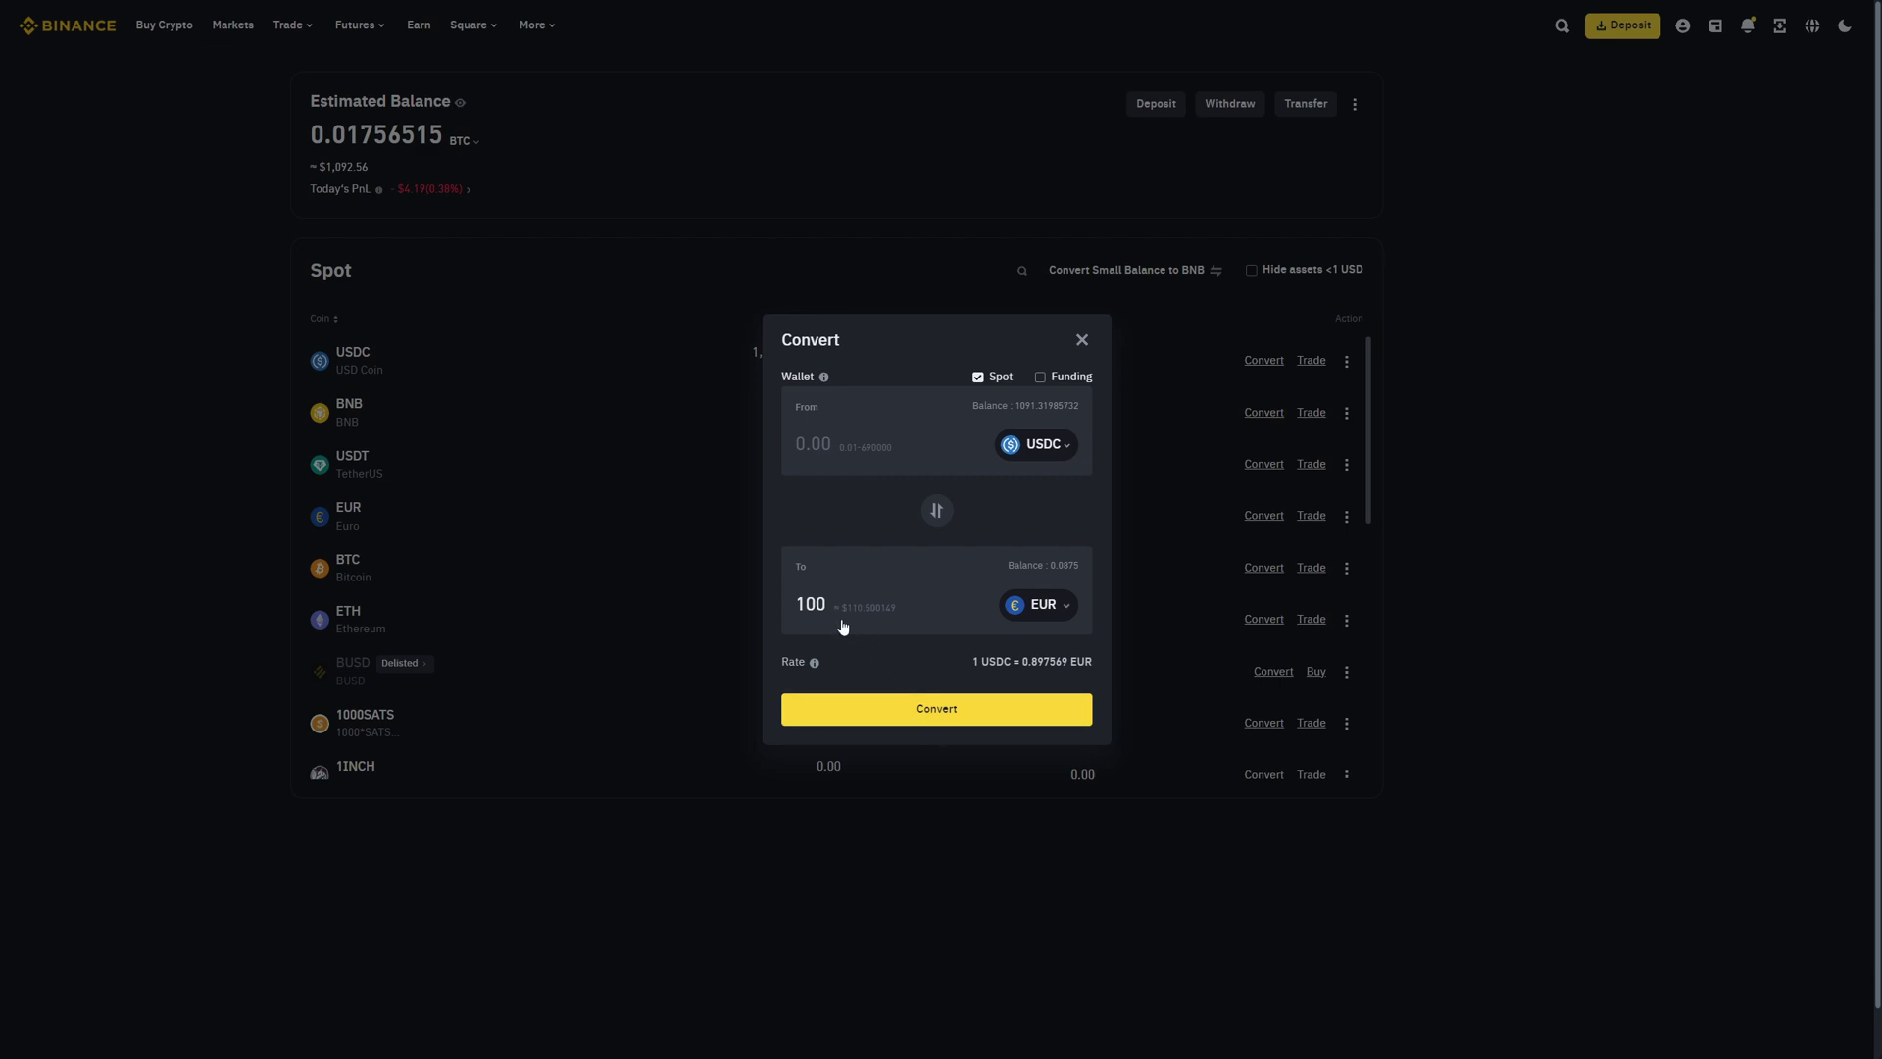
left_click(908, 711)
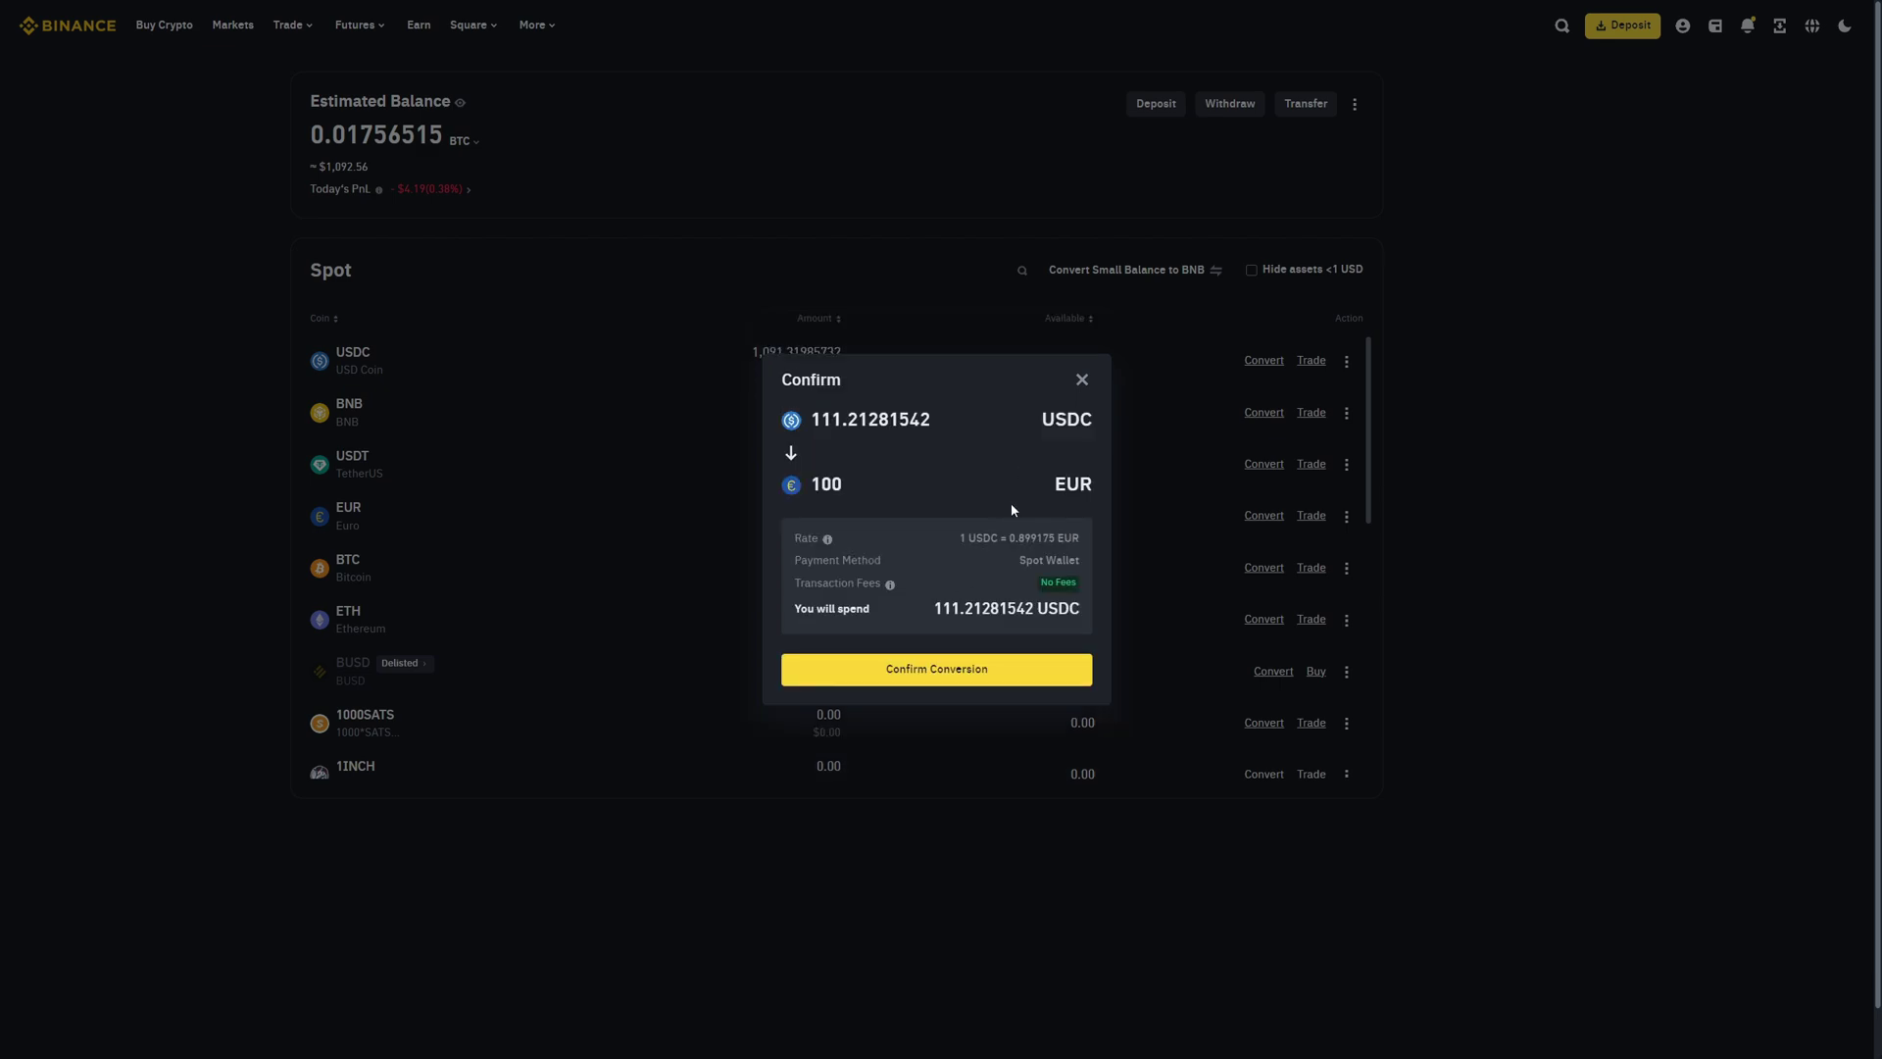
left_click(913, 685)
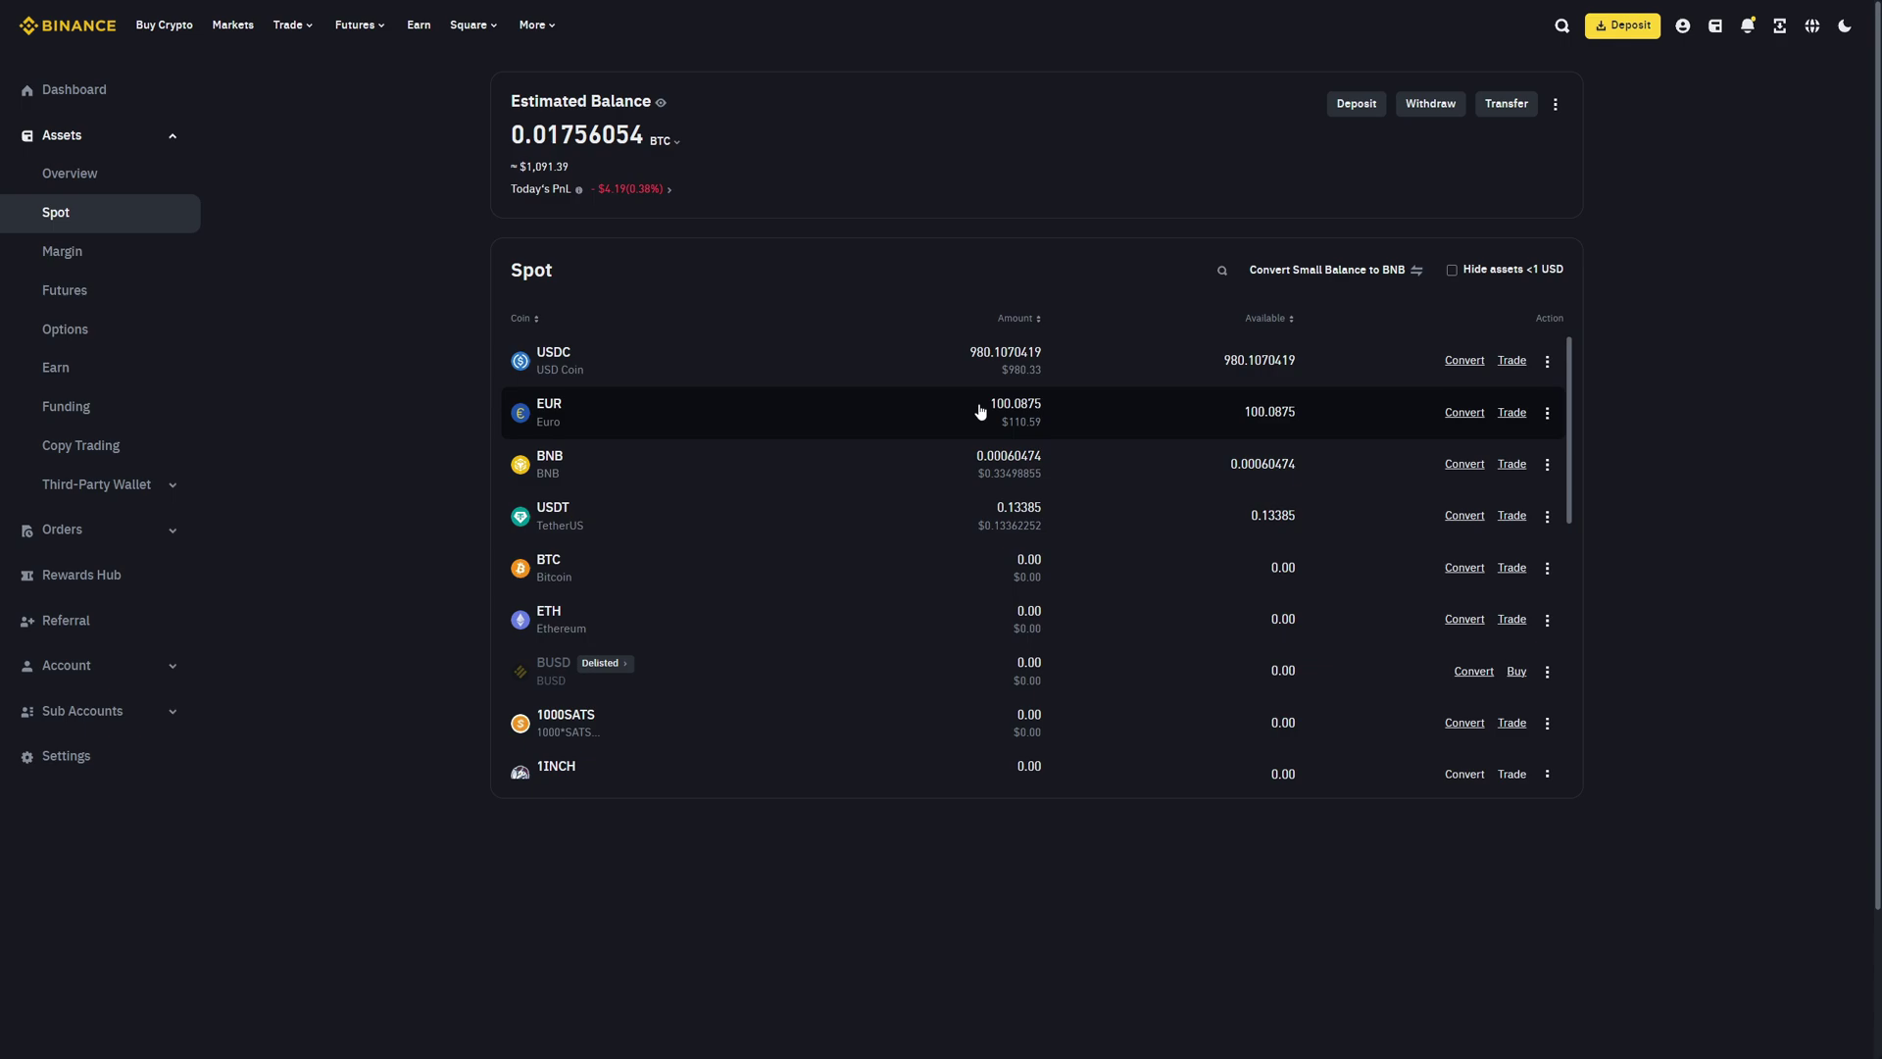
Step: Check the new 100.0875 EUR row and bring up its action menu
left_click_drag(981, 412, 1011, 417)
left_click(1741, 448)
left_click(1548, 417)
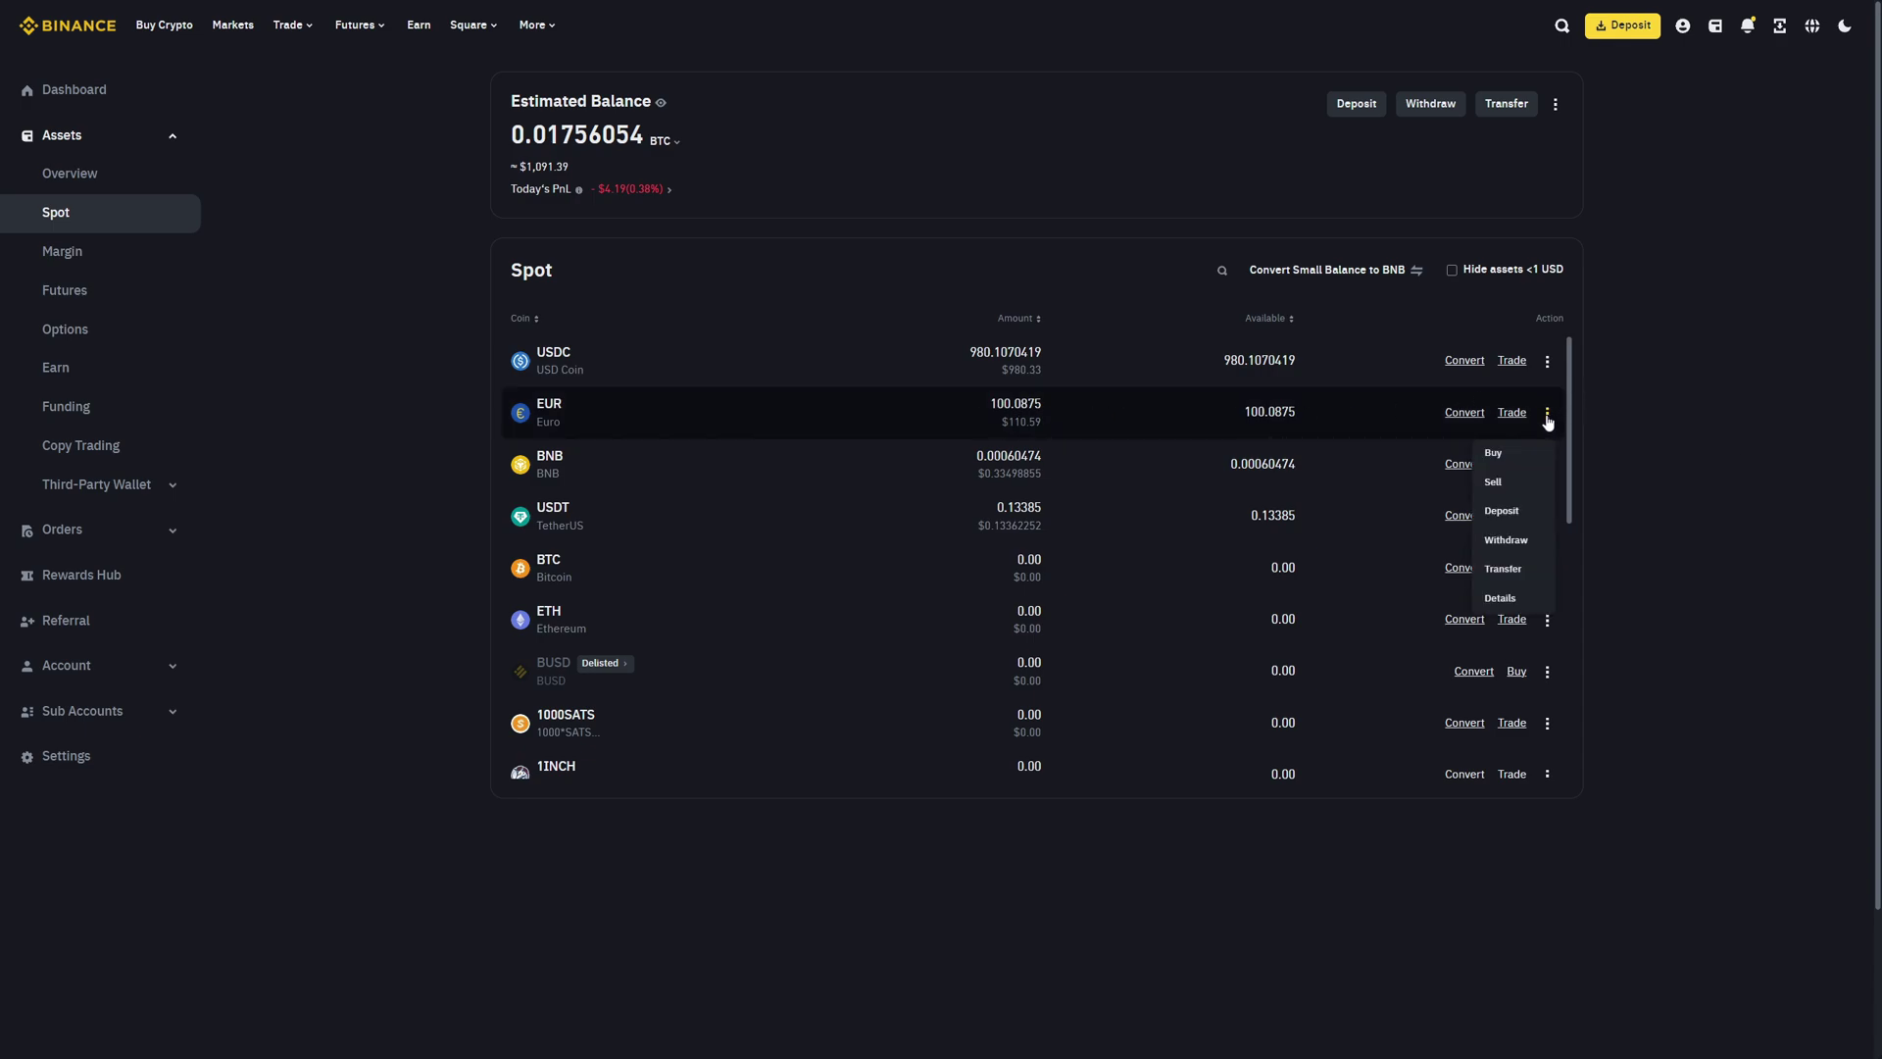
Step: Start an EUR withdrawal, keeping EUR selected in the Withdraw Fiat currency list
left_click(1534, 543)
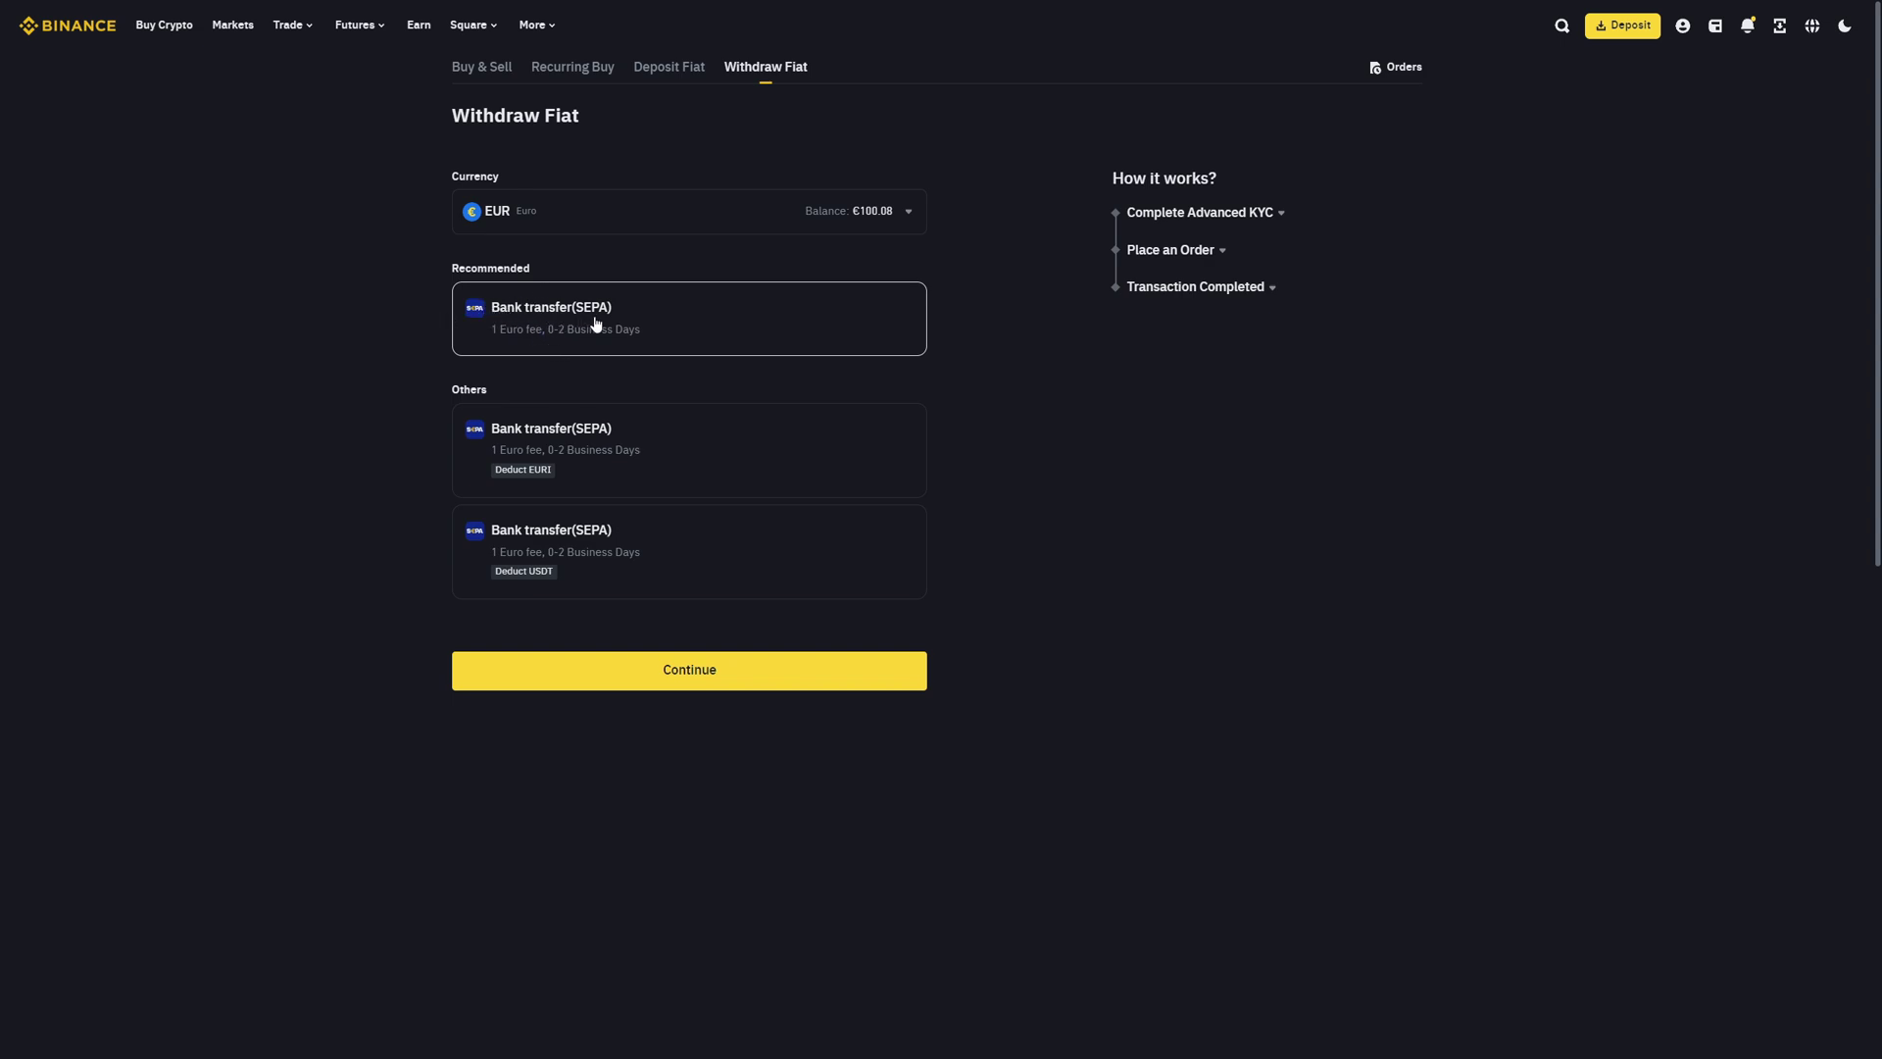
left_click(603, 214)
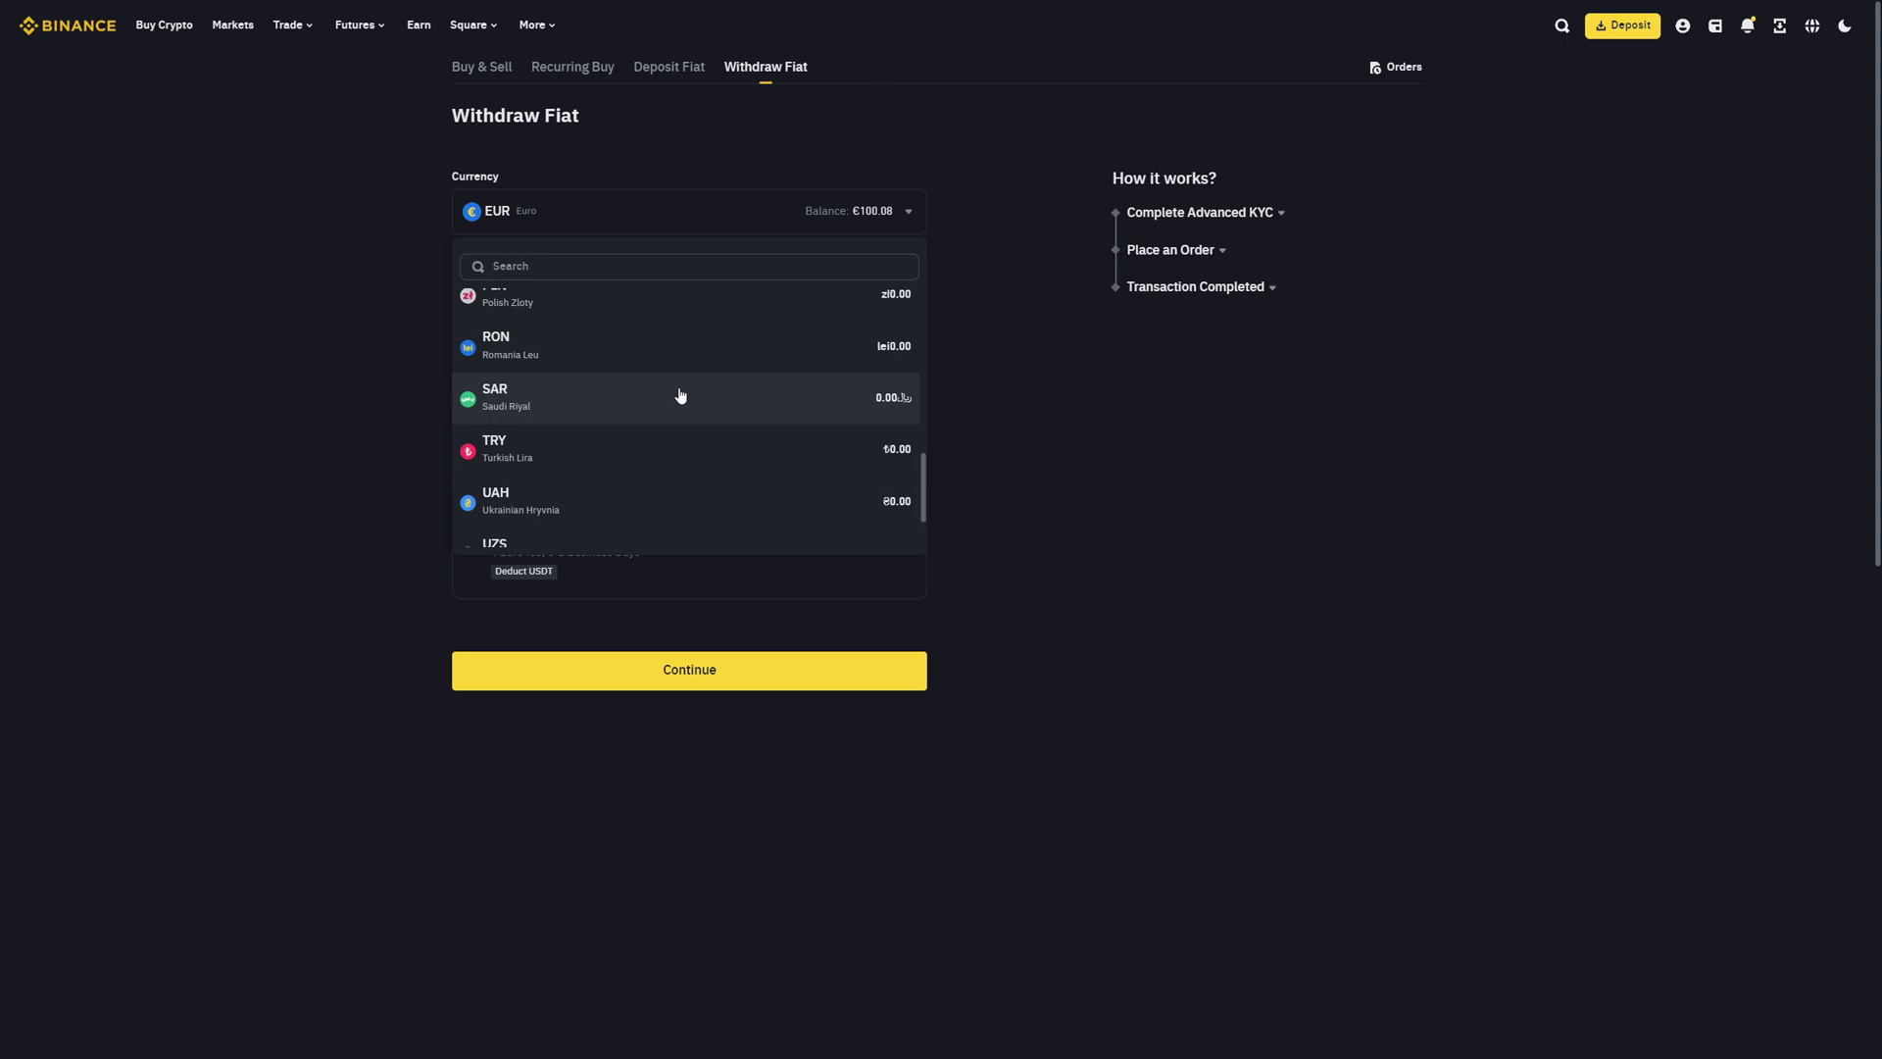
scroll(682, 395, "down", 1)
scroll(676, 480, "up", 2)
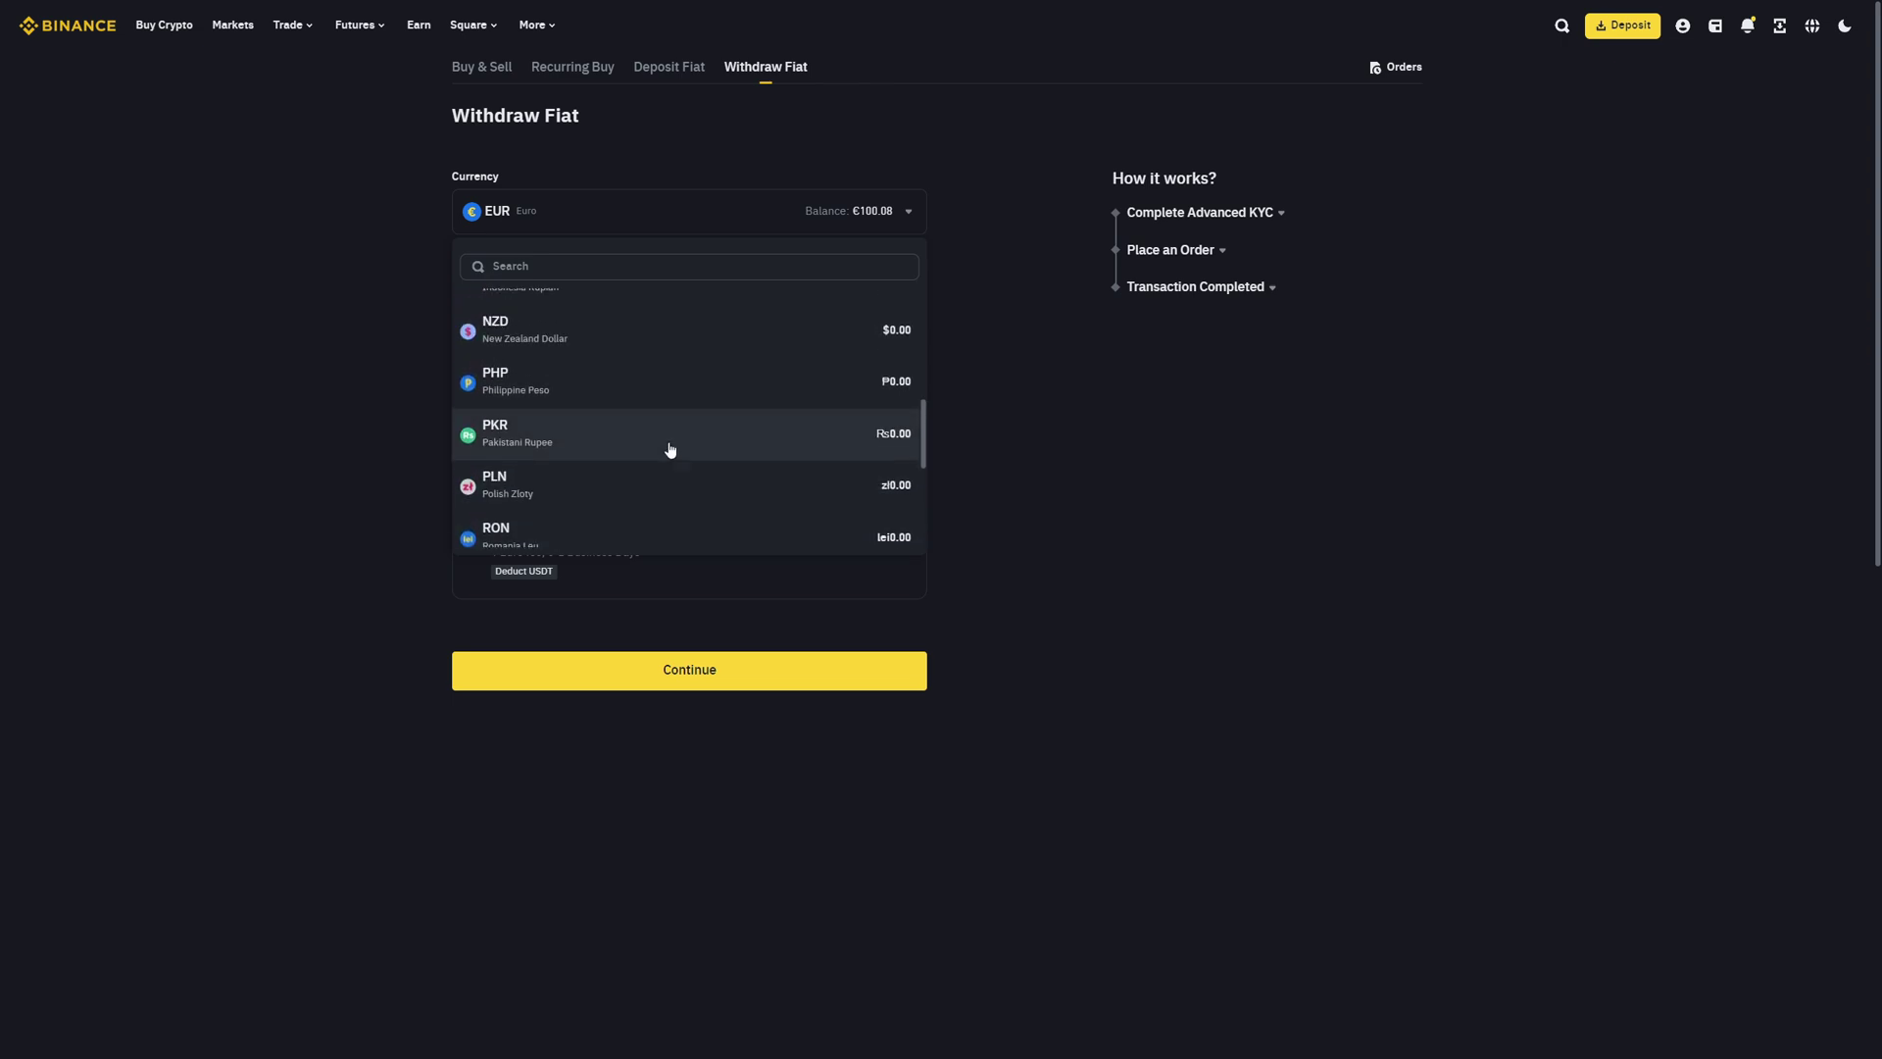
scroll(668, 446, "up", 2)
scroll(711, 474, "up", 1)
left_click(760, 328)
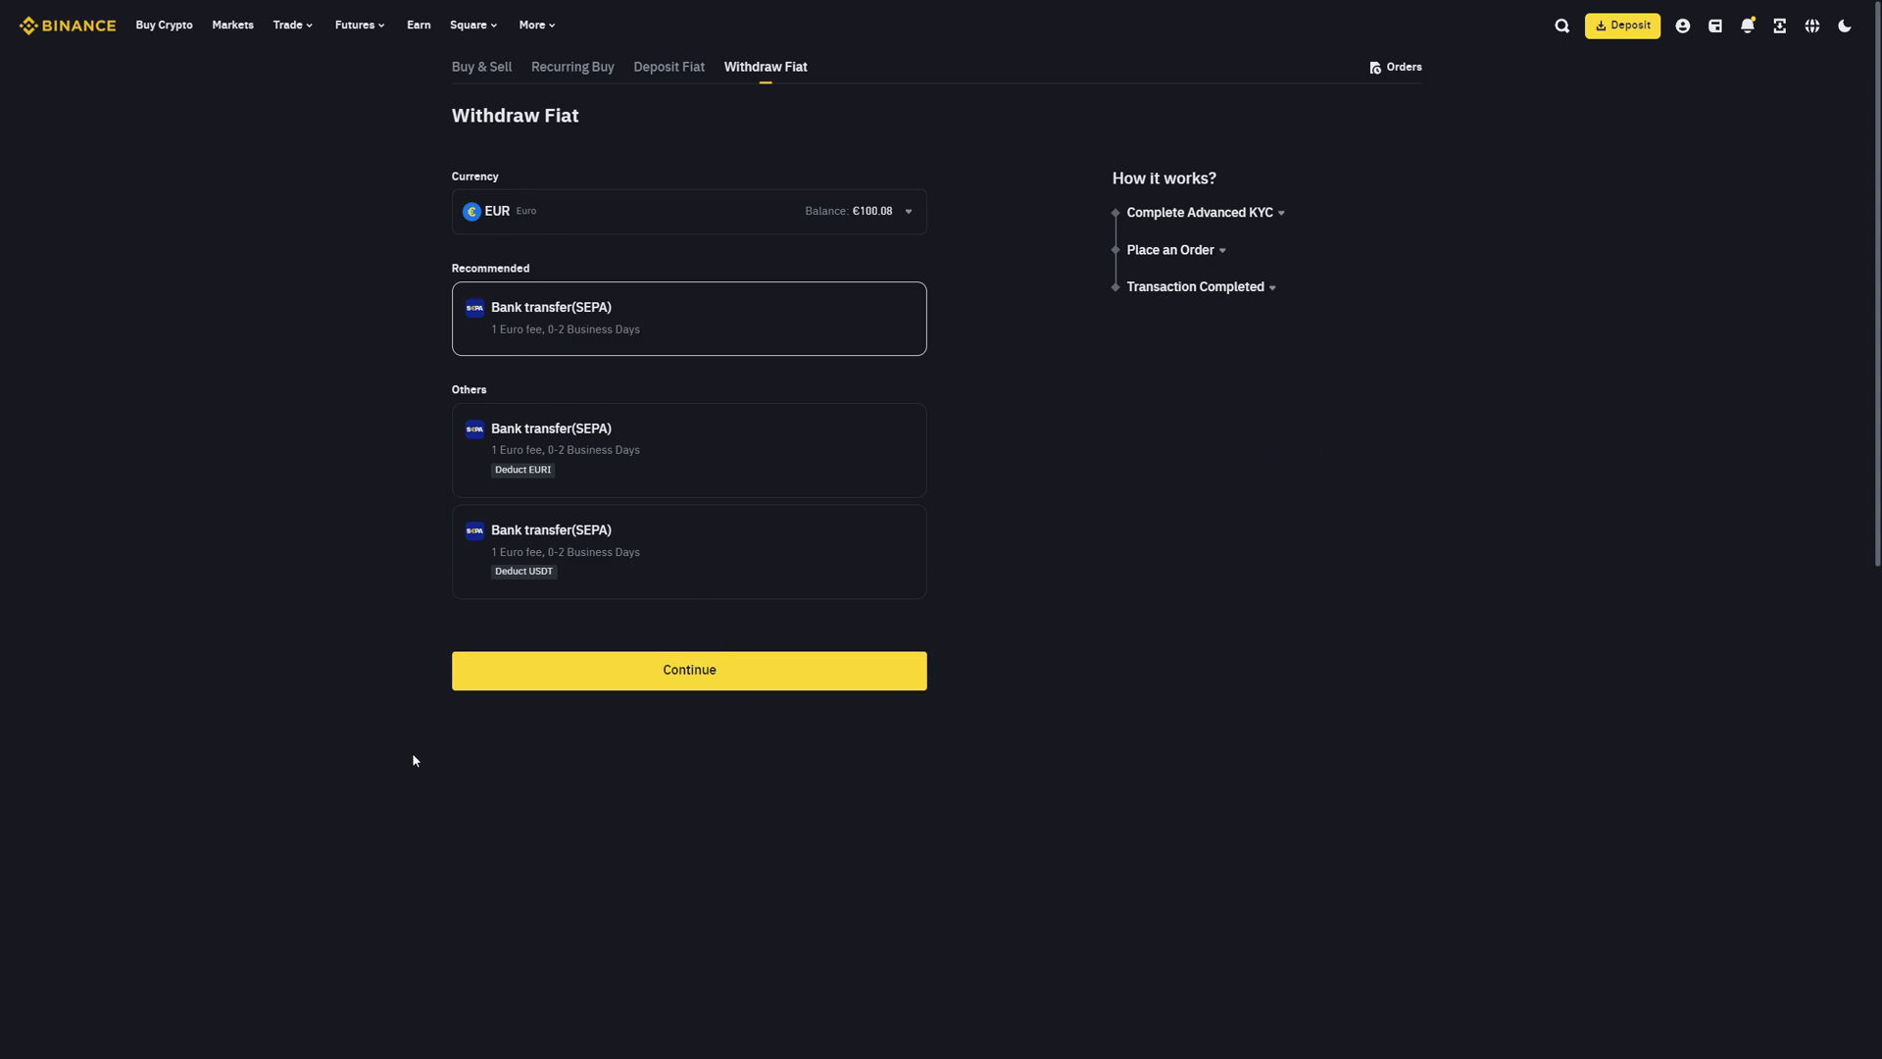
Step: Continue with SEPA bank transfer and verify the EU bank account
left_click(715, 679)
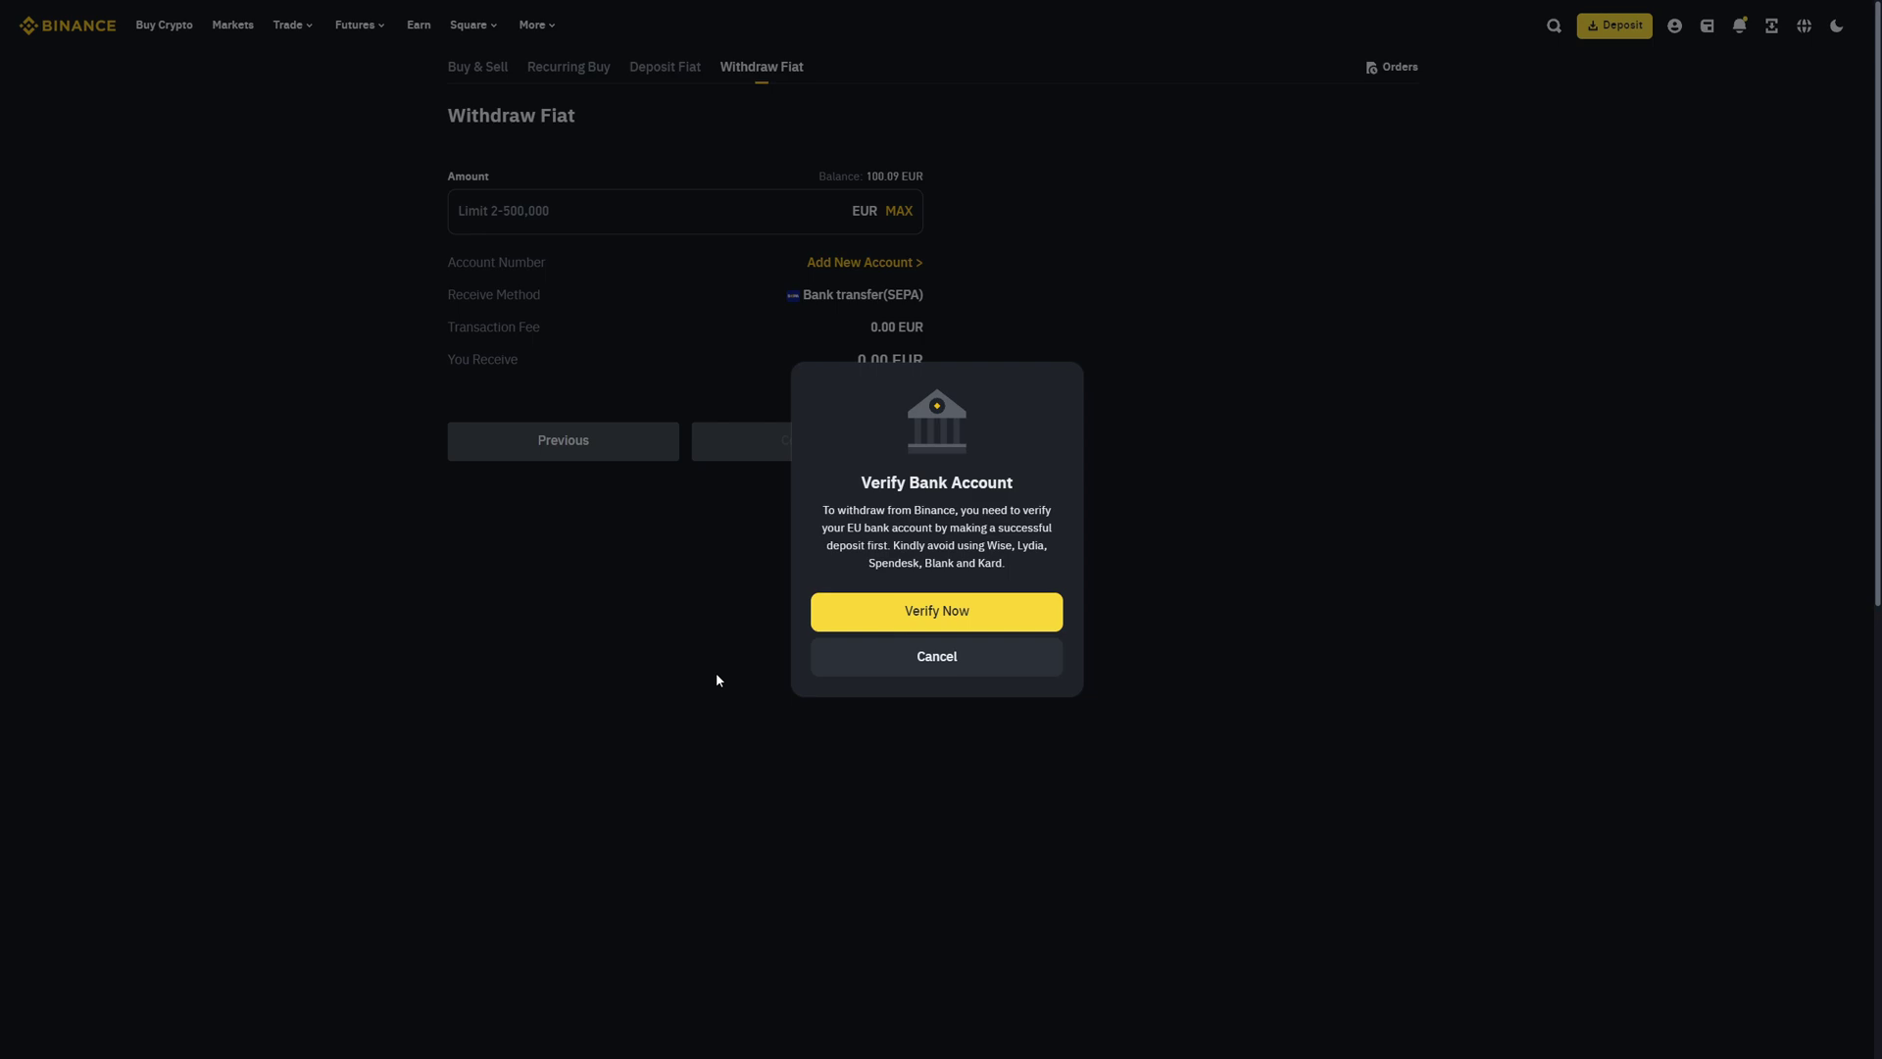
left_click(933, 614)
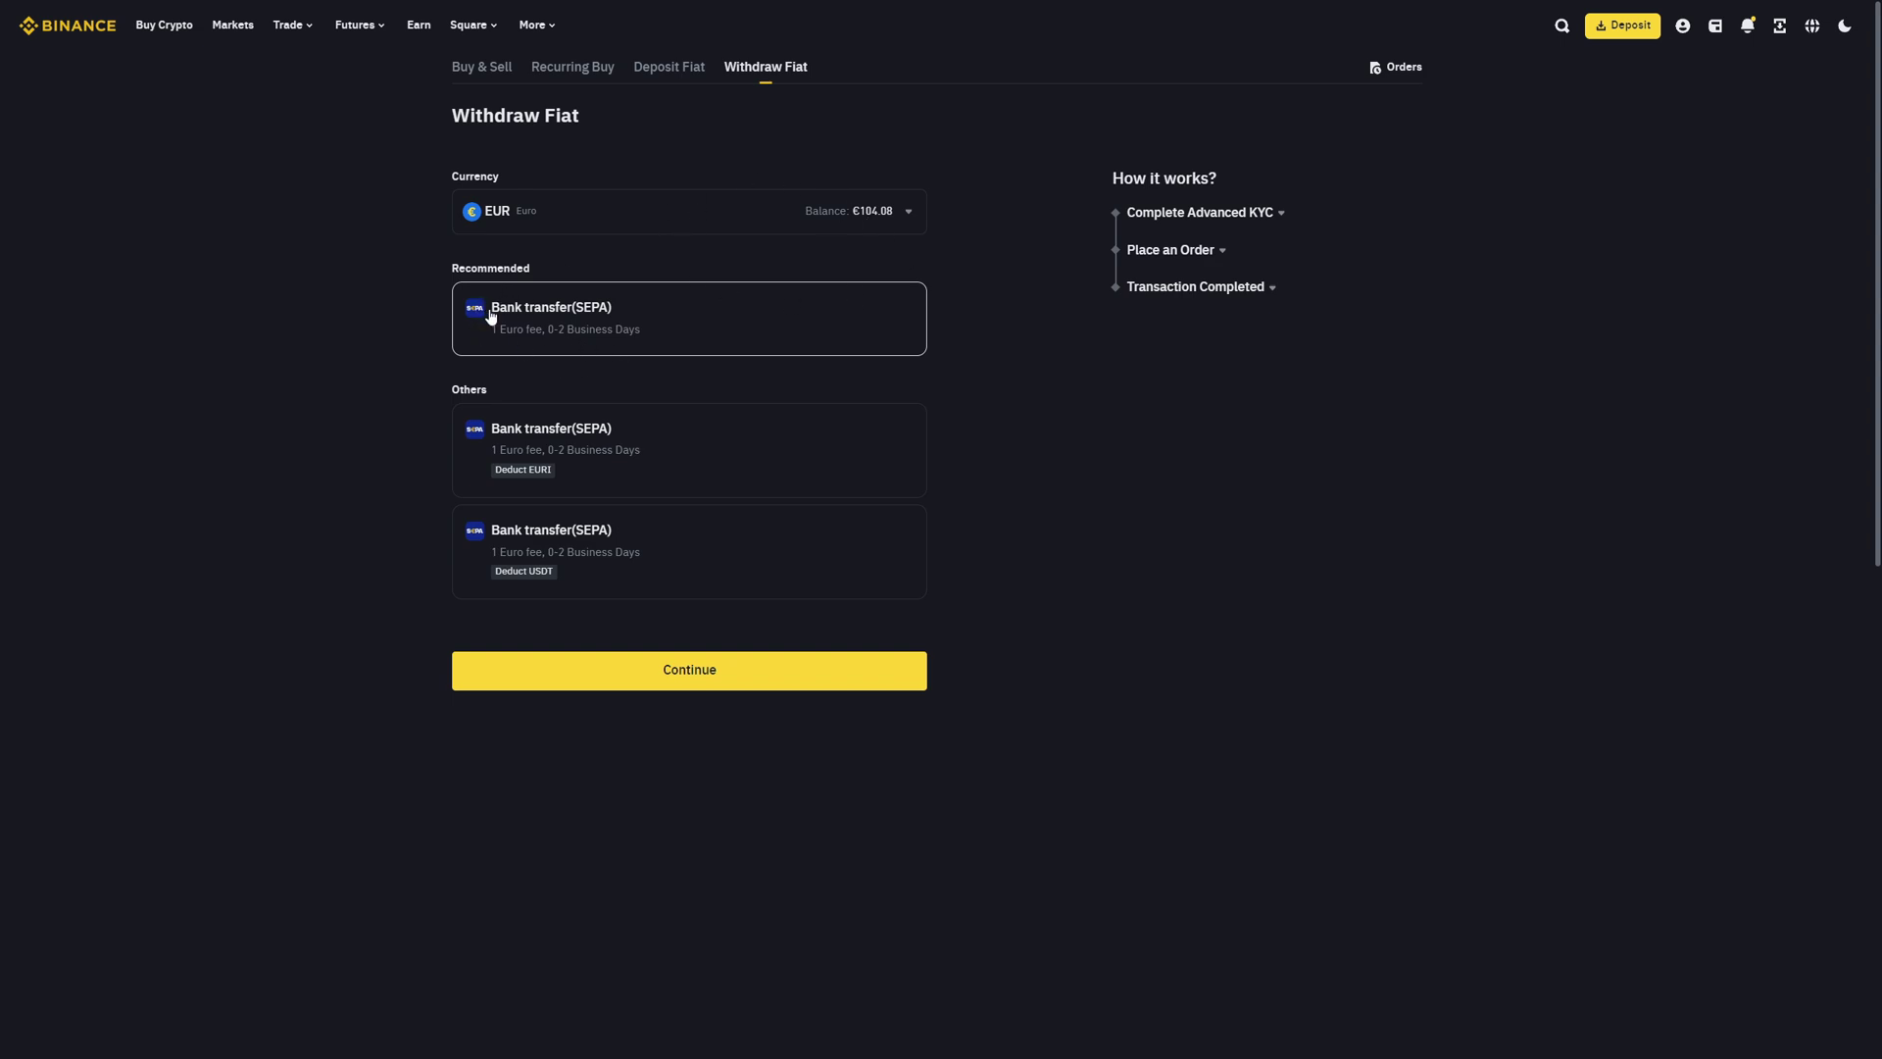
Step: Enter a 100 EUR SEPA withdrawal, review the 1.00 EUR fee, and continue to review
left_click(665, 673)
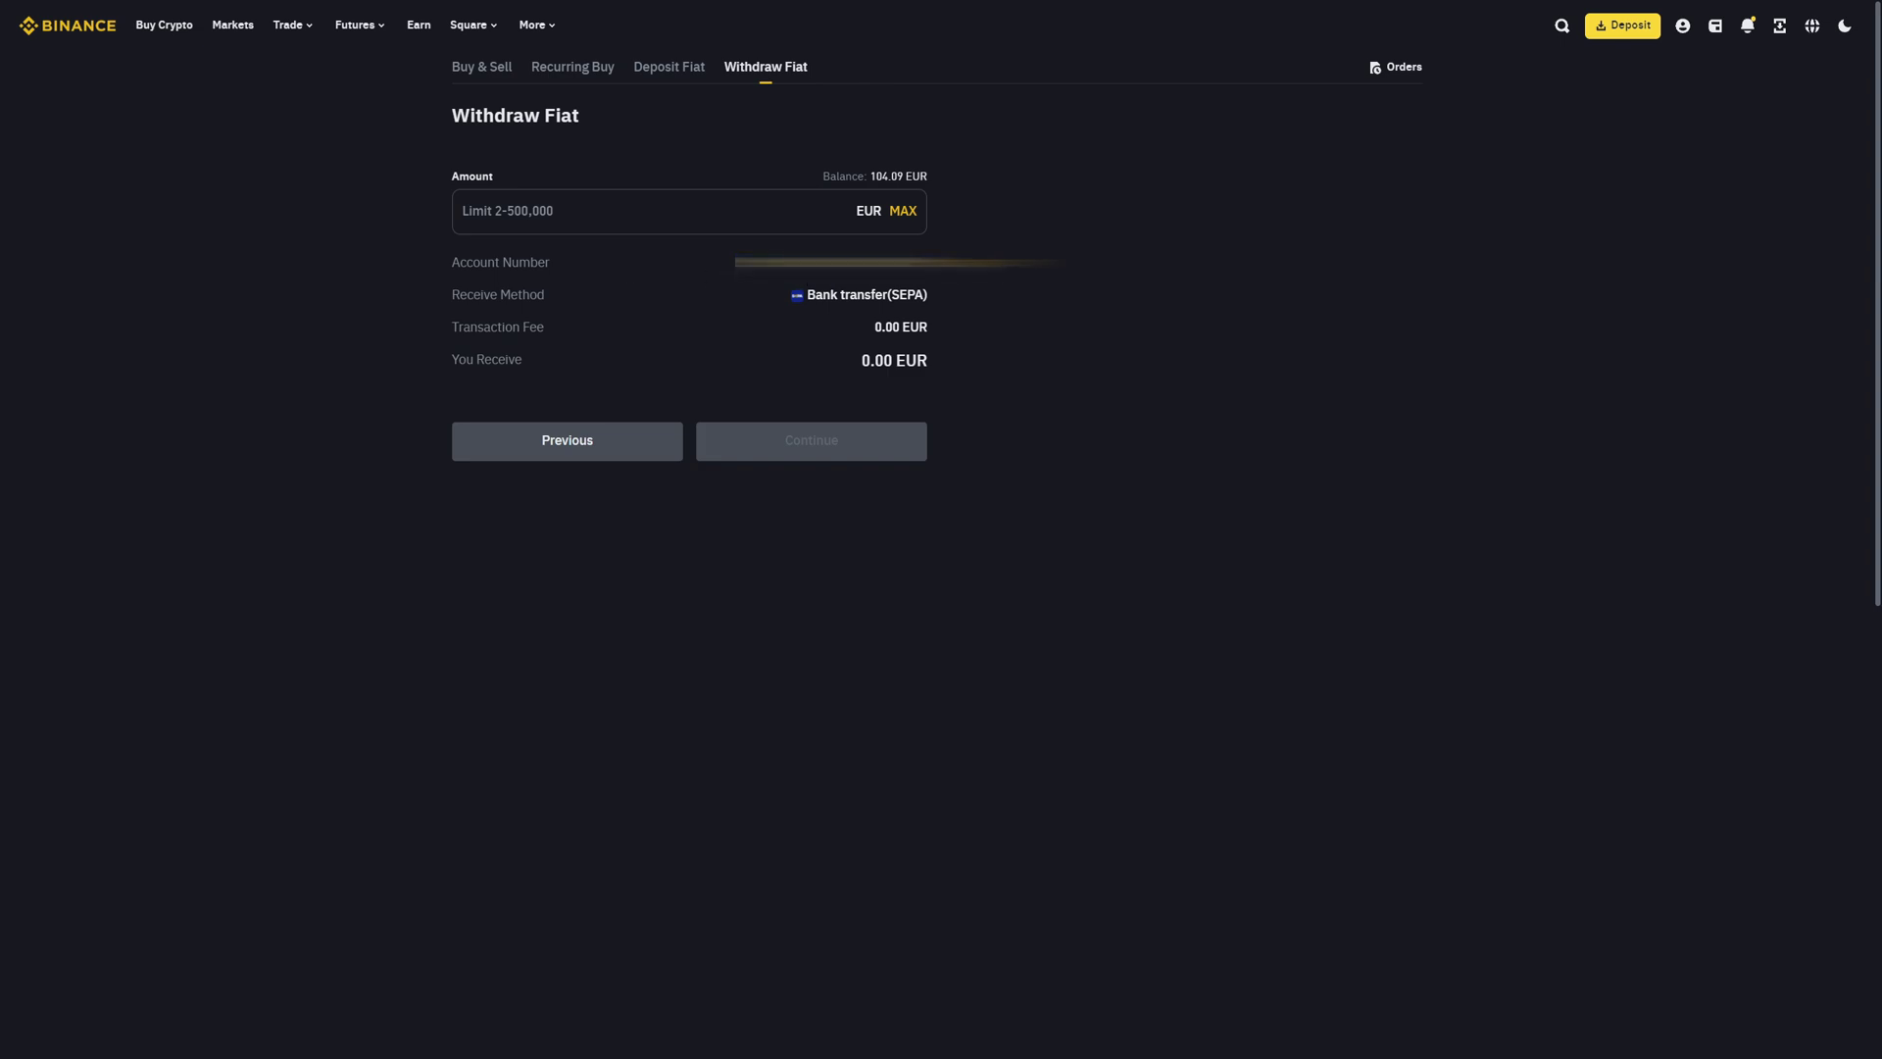
left_click(708, 213)
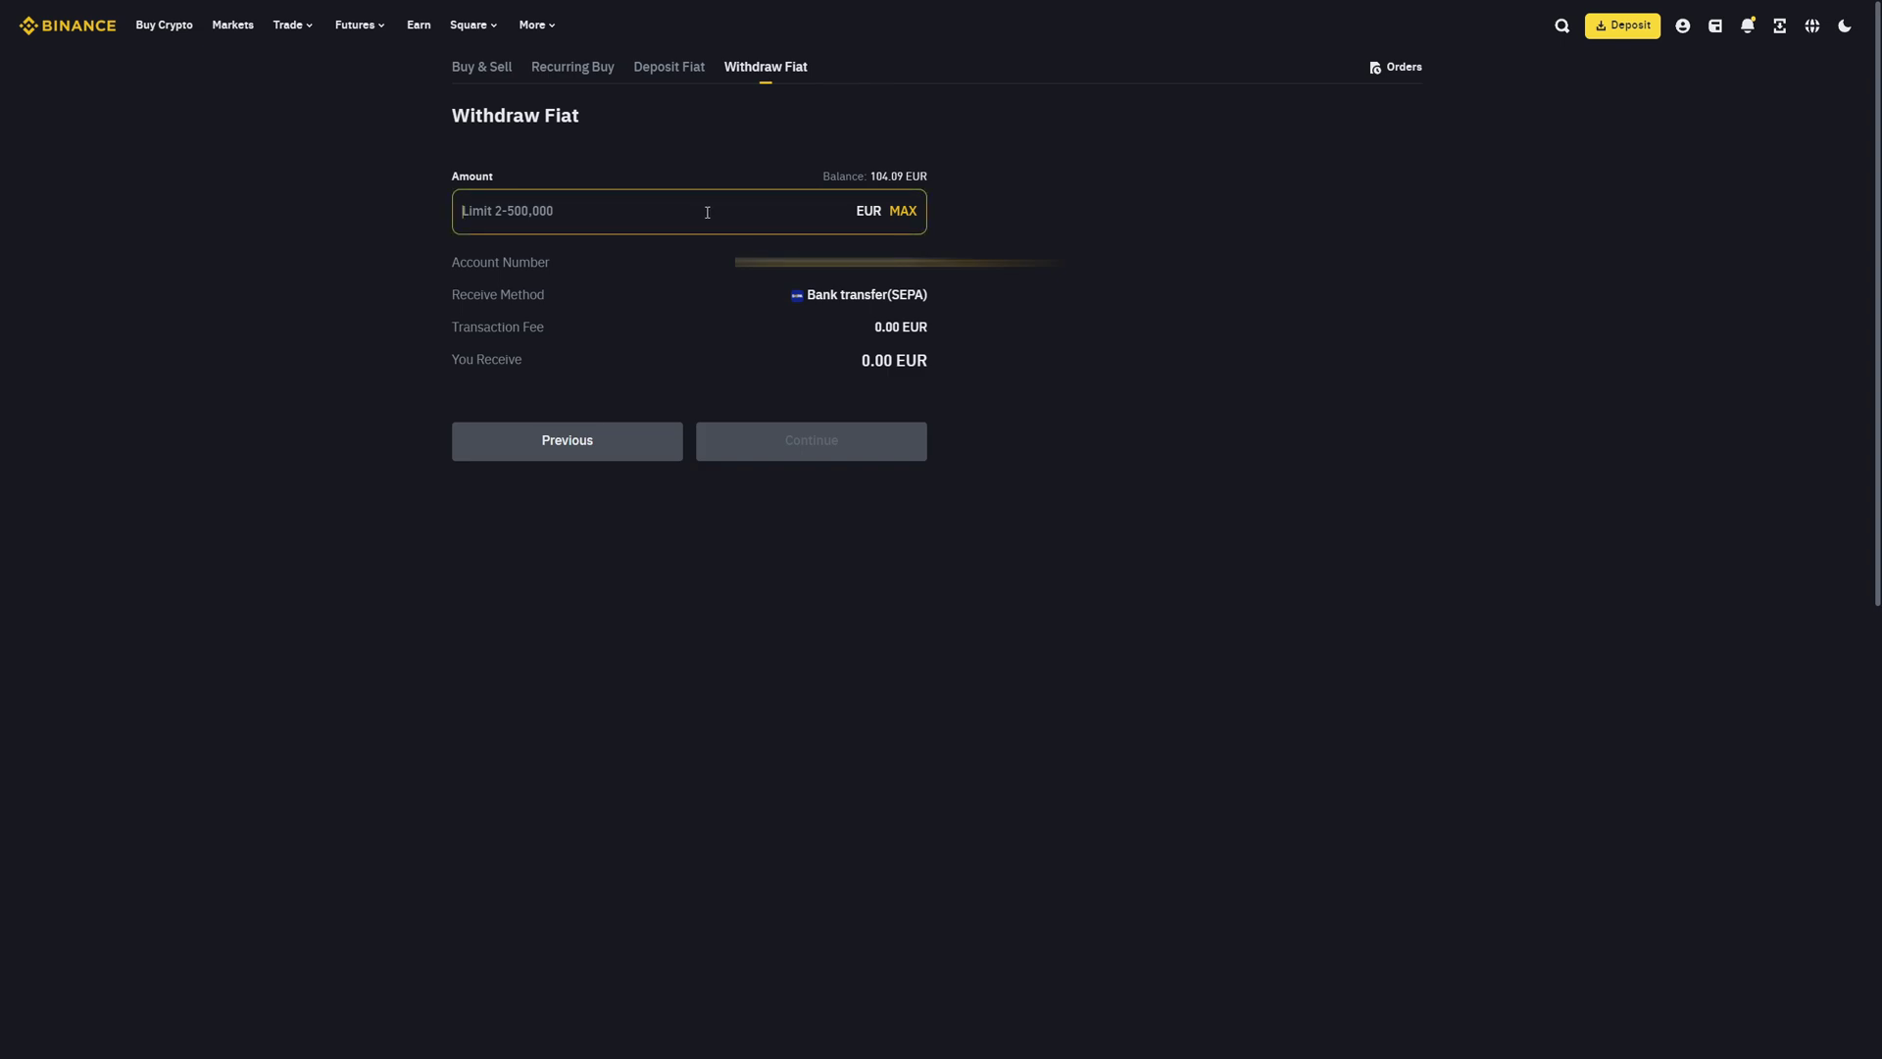
type("100")
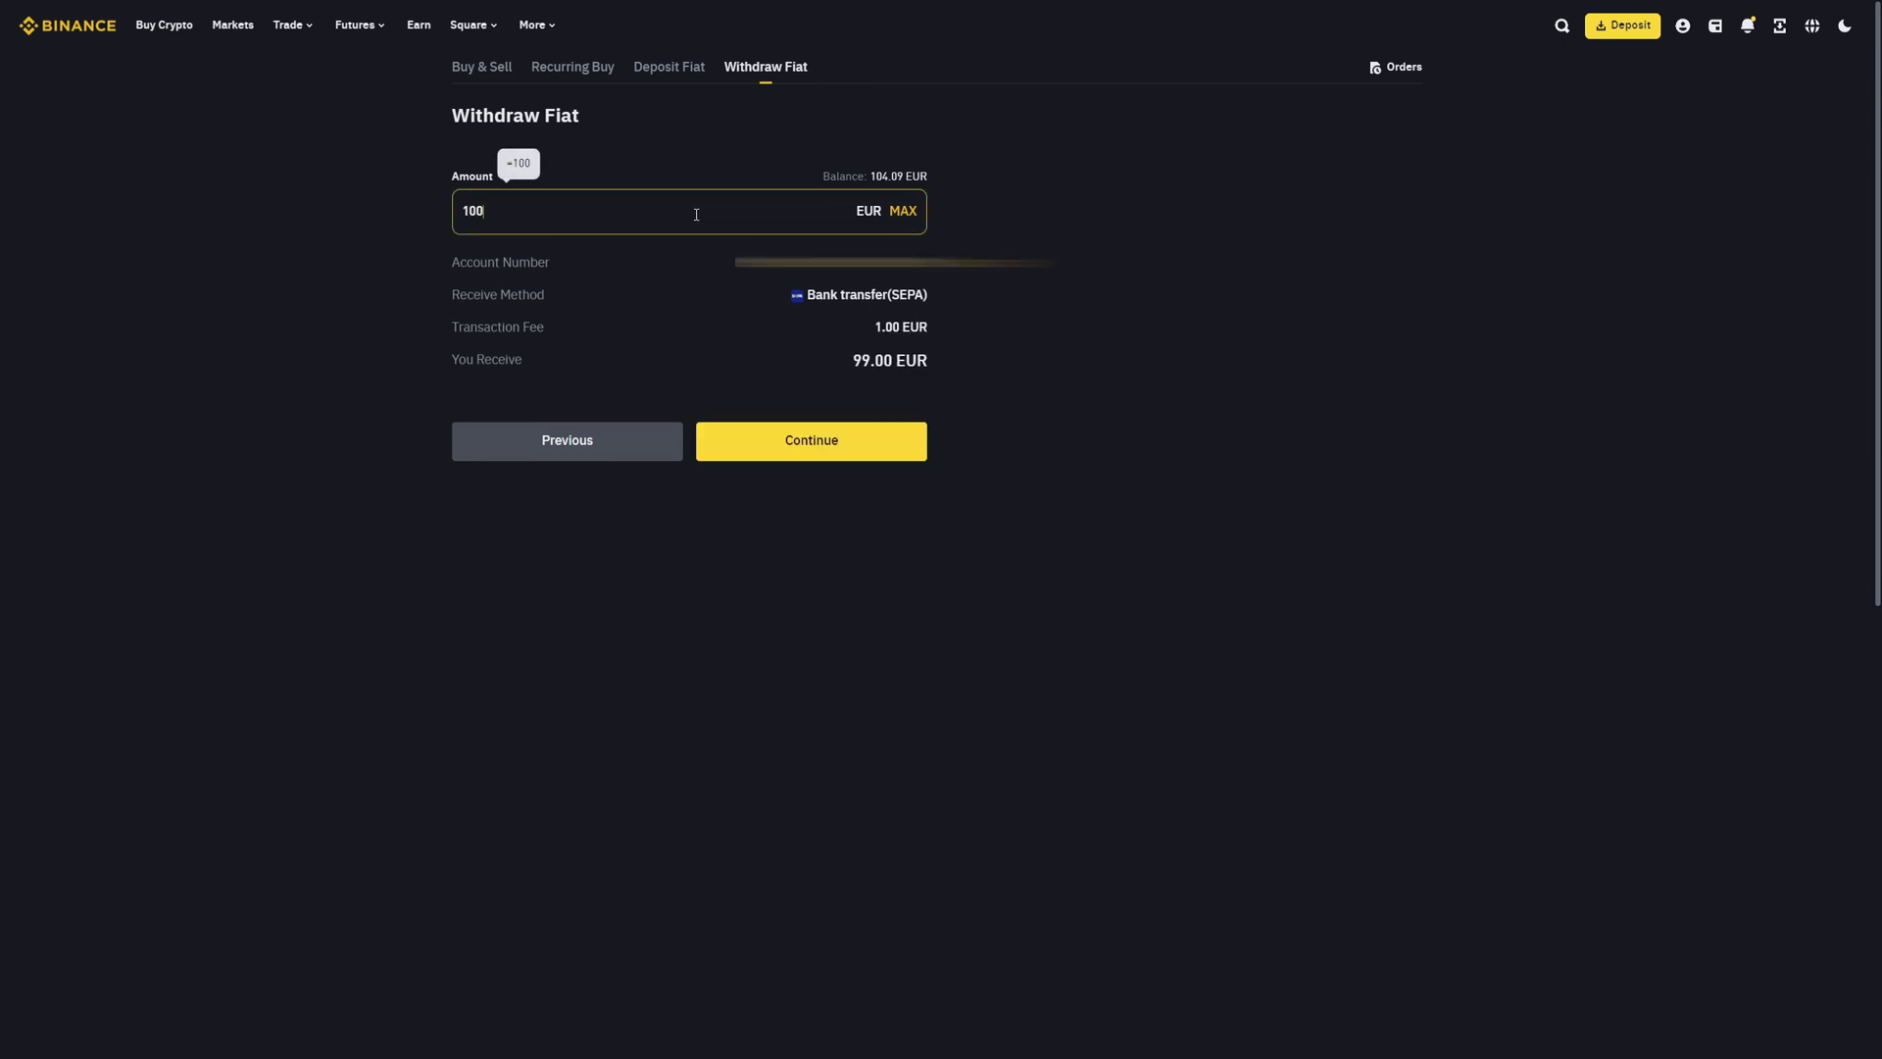
left_click(1027, 351)
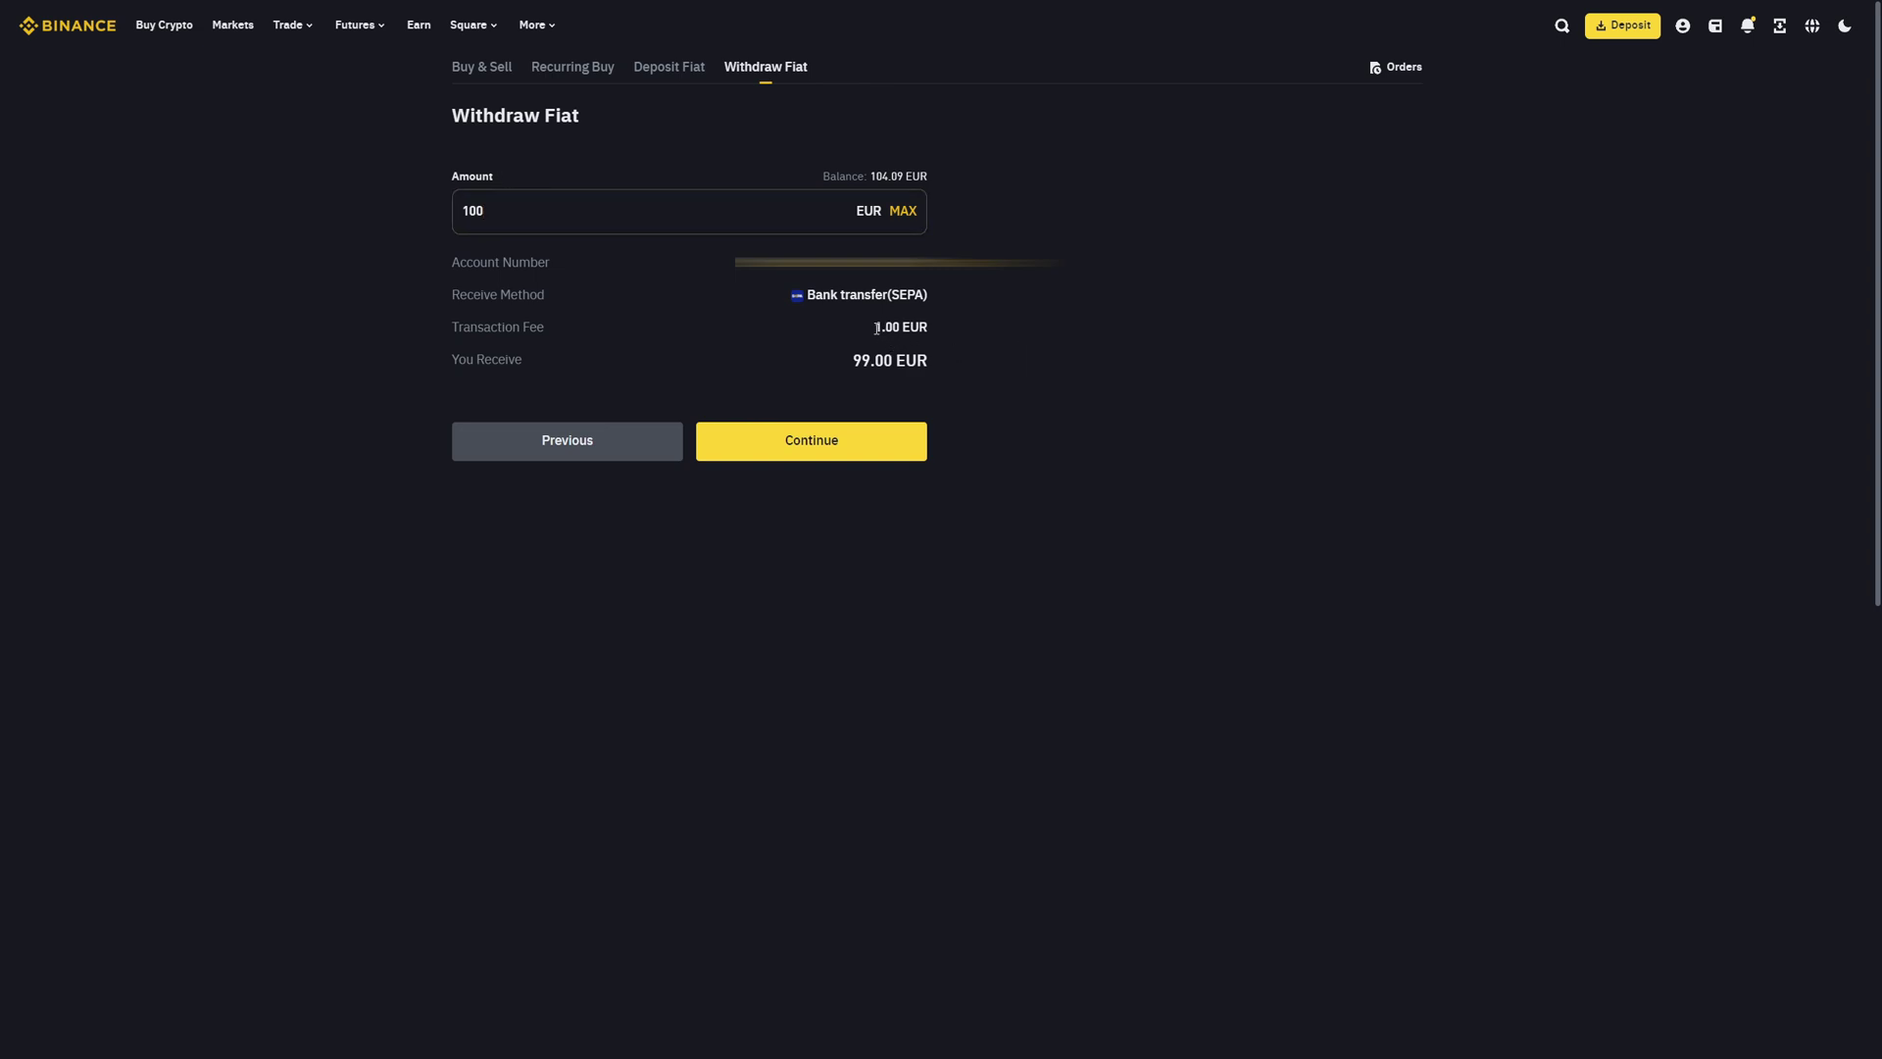
left_click_drag(877, 327, 899, 327)
left_click(875, 361)
left_click(816, 453)
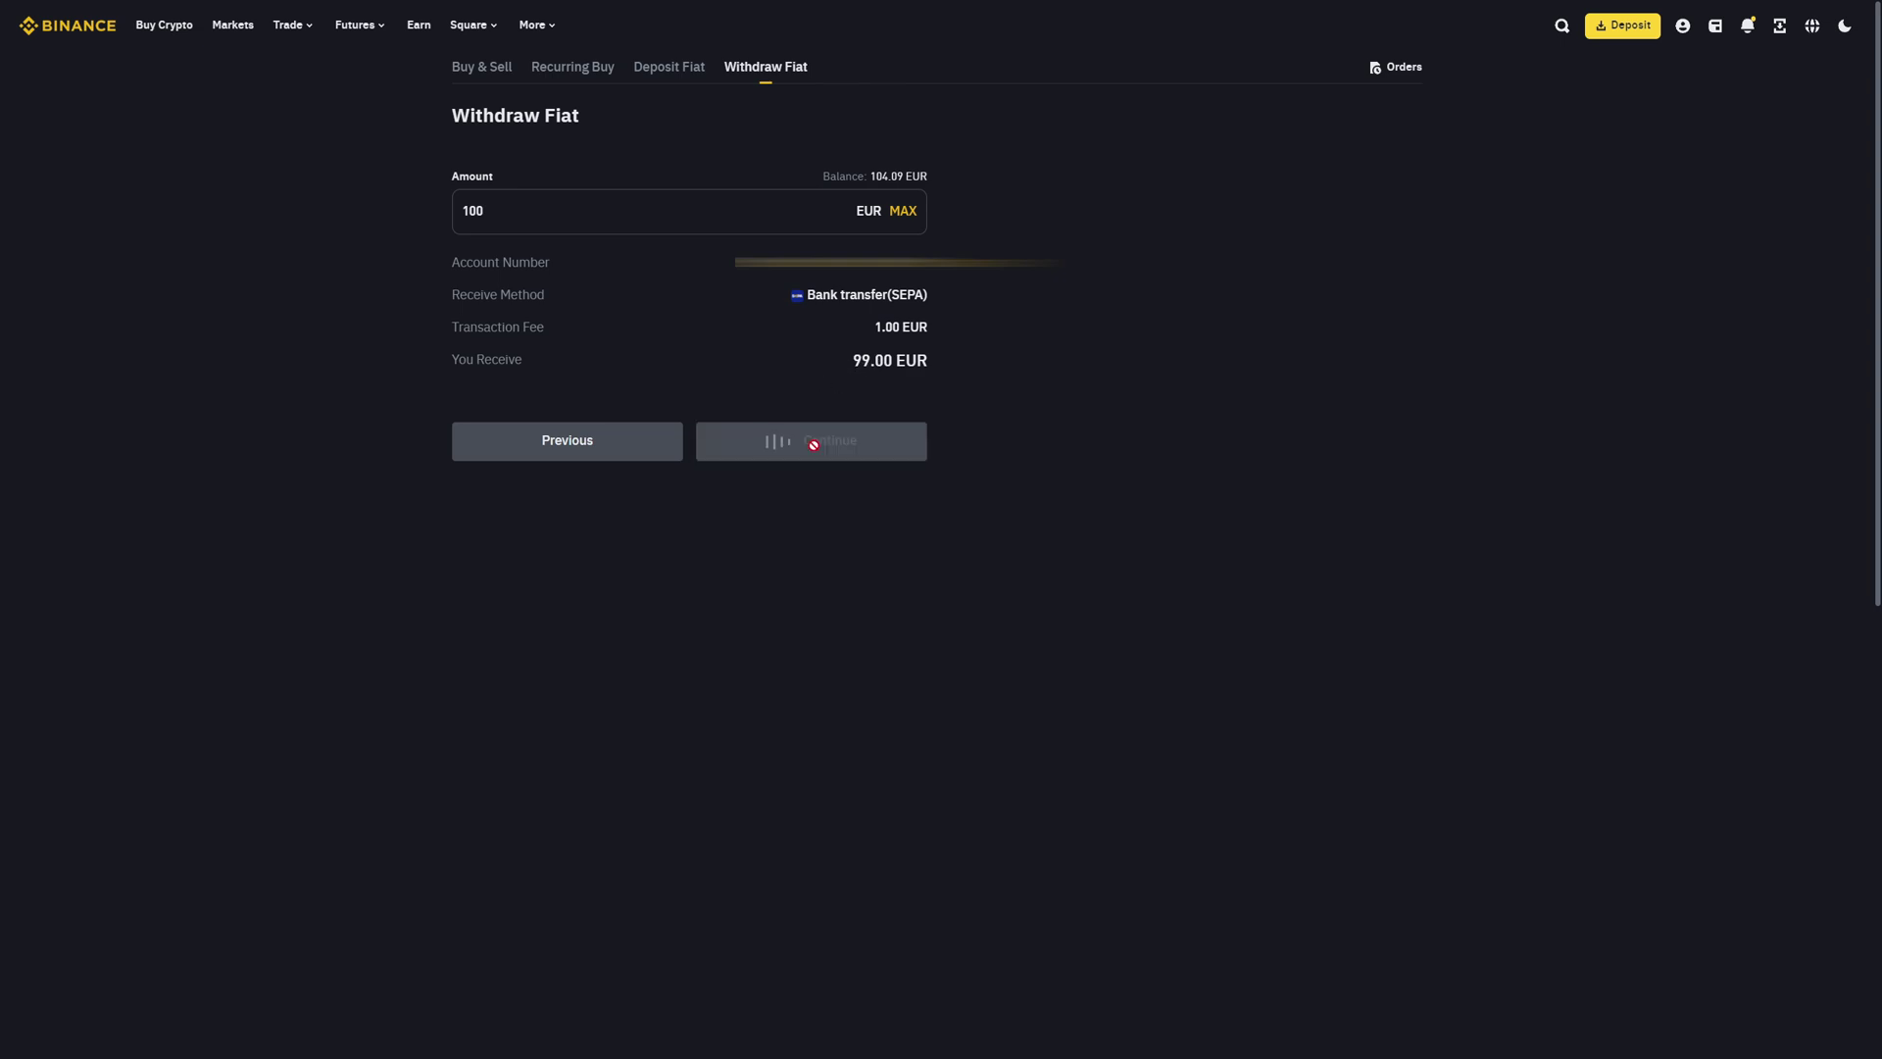
Step: Confirm the 100 EUR withdrawal order in the Confirm Order dialog
left_click(1101, 667)
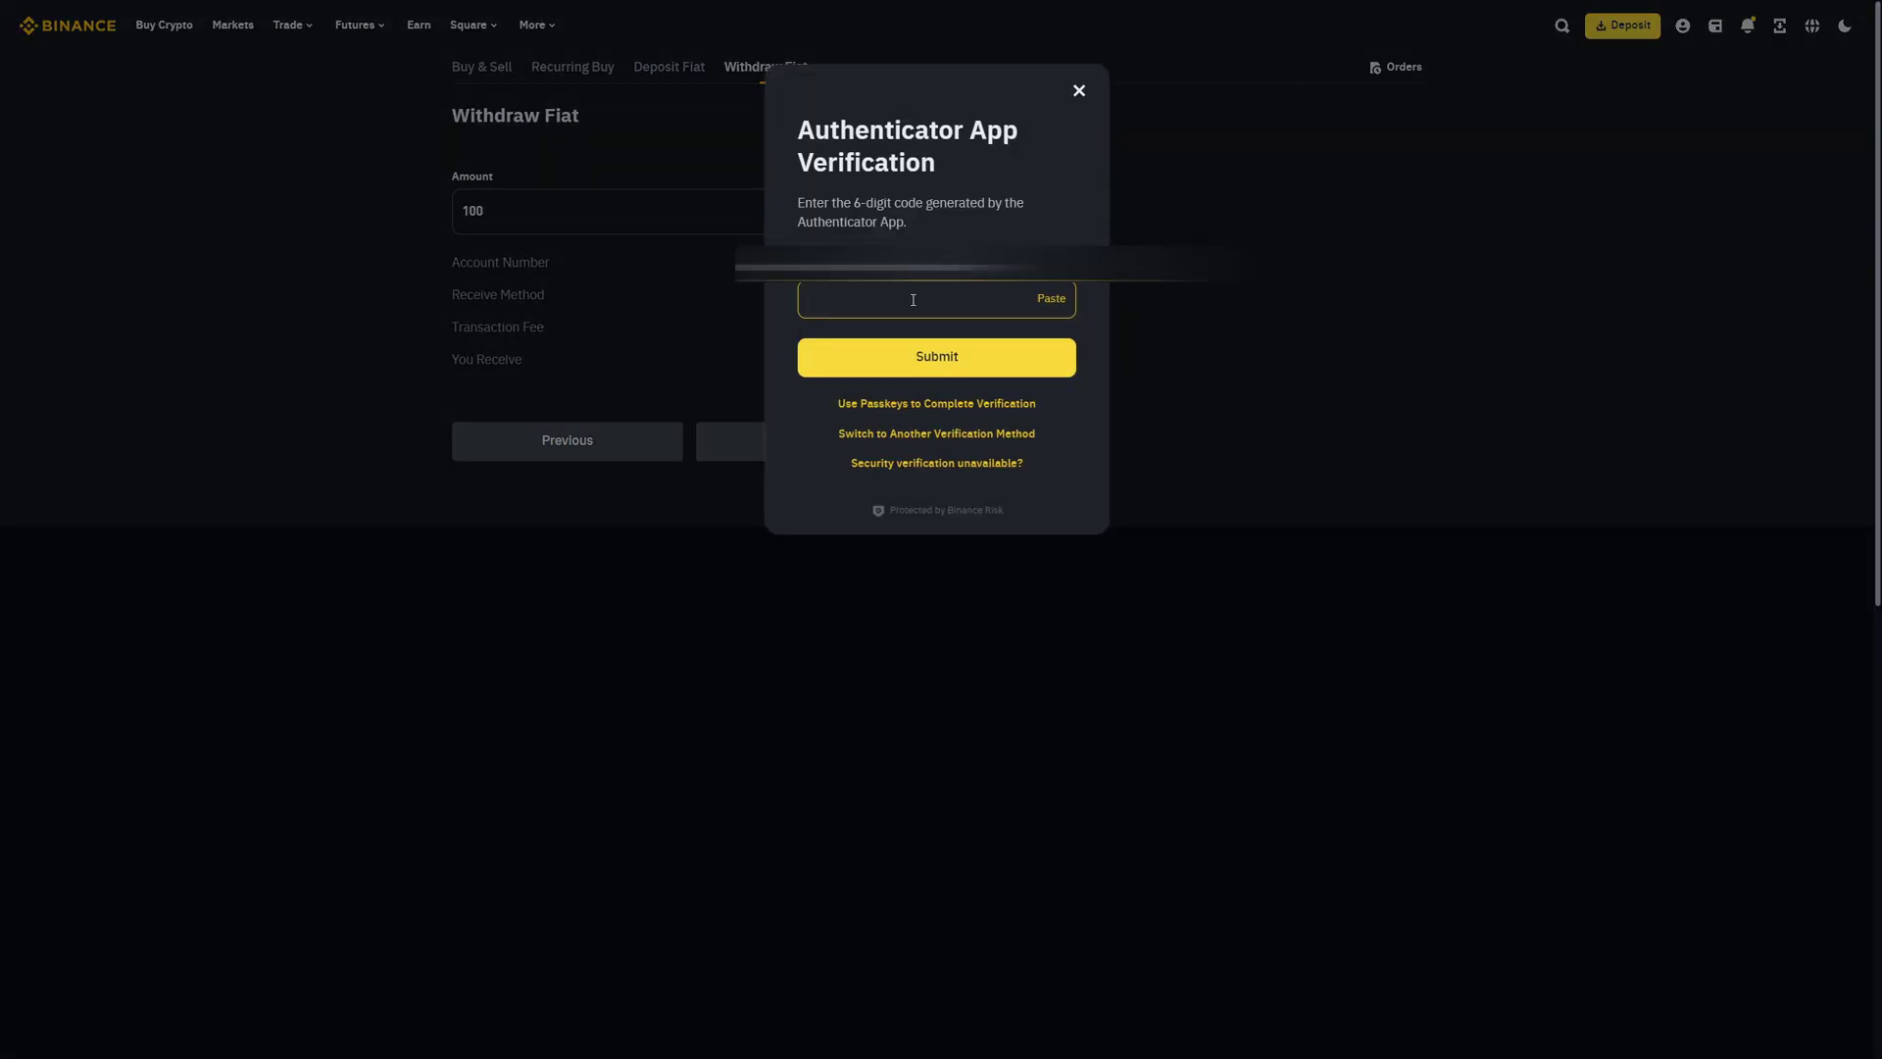
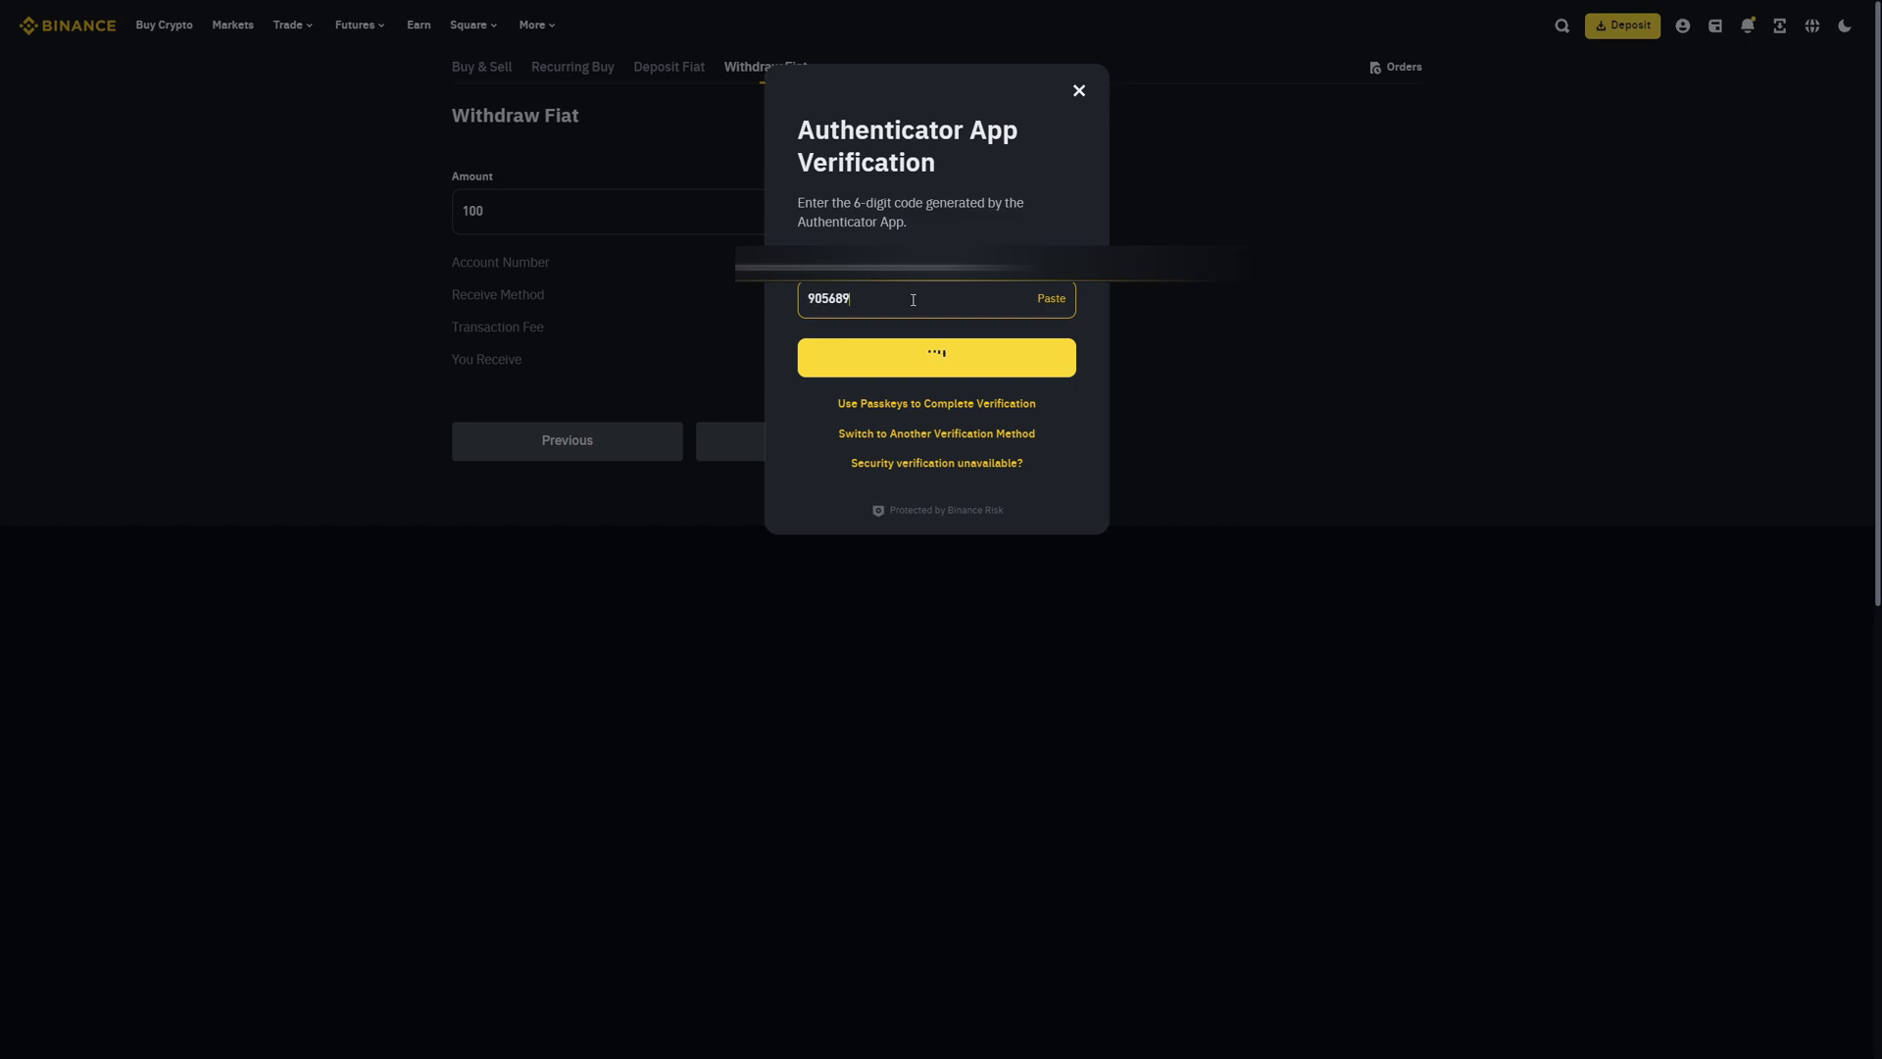